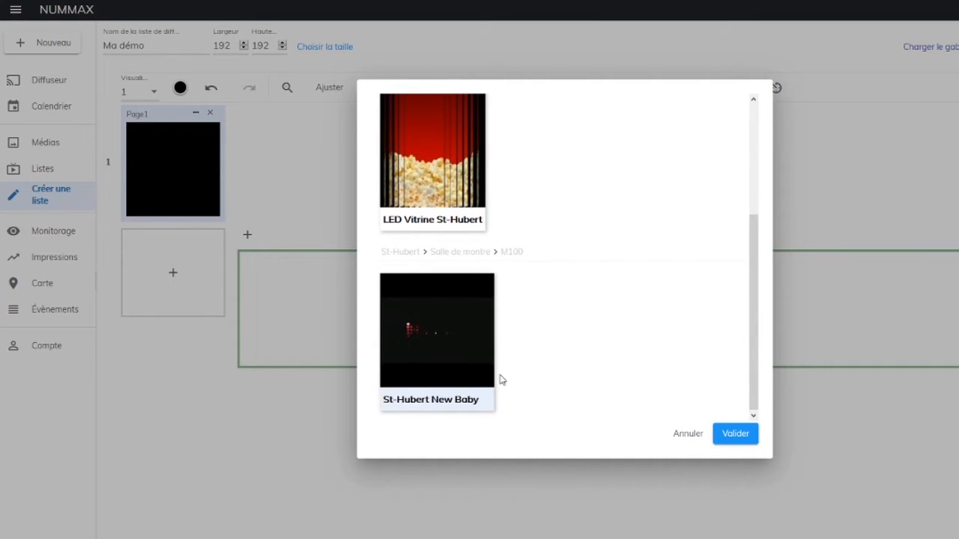
Use the St-Hubert New Baby display's size for the playlist and add a file window to the page
{"action": "left_click", "coordinate": [491, 377]}
{"action": "left_click", "coordinate": [724, 440]}
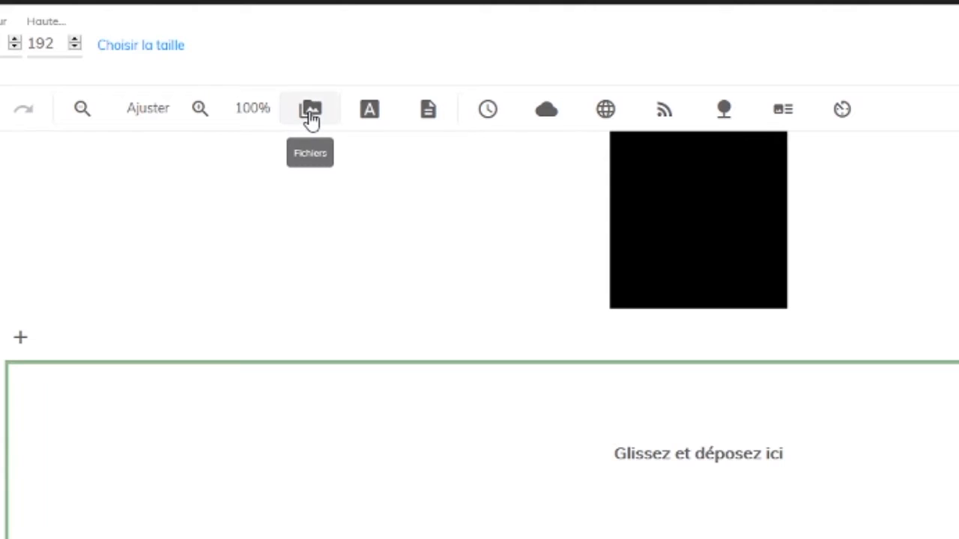
{"action": "left_click", "coordinate": [312, 113]}
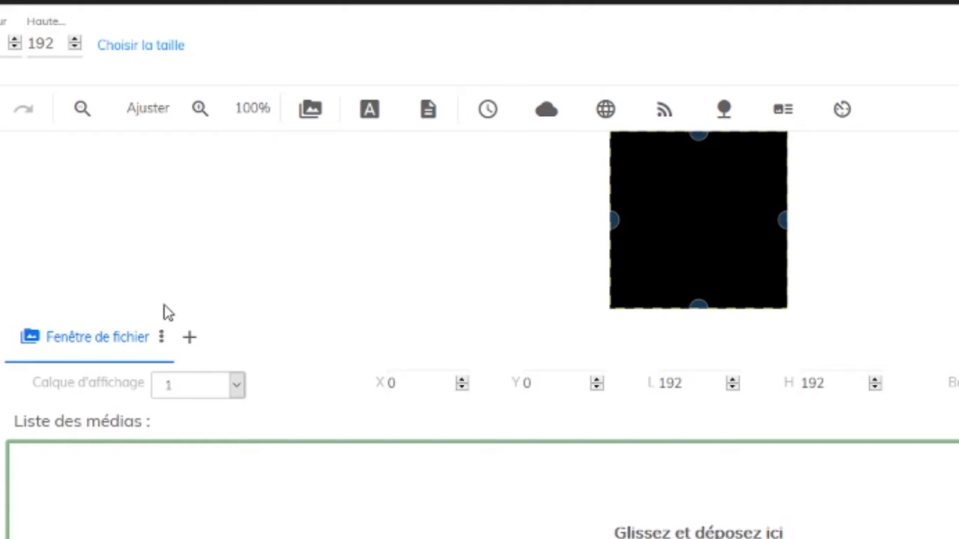
Add a single-line text window to the page and set its text to "Promo"
{"action": "left_click", "coordinate": [372, 122]}
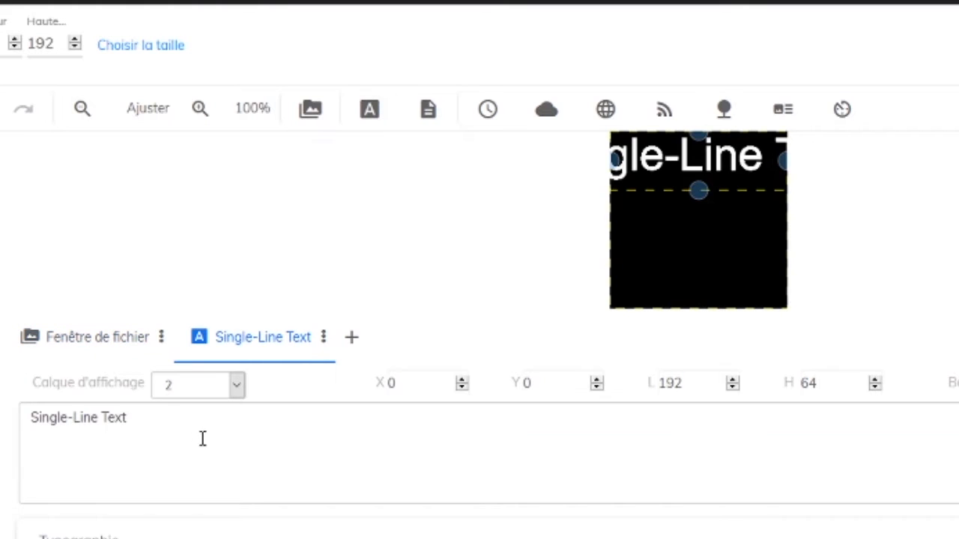
{"action": "left_click_drag", "start_coordinate": [191, 426], "coordinate": [31, 410]}
{"action": "type", "text": "Promo"}
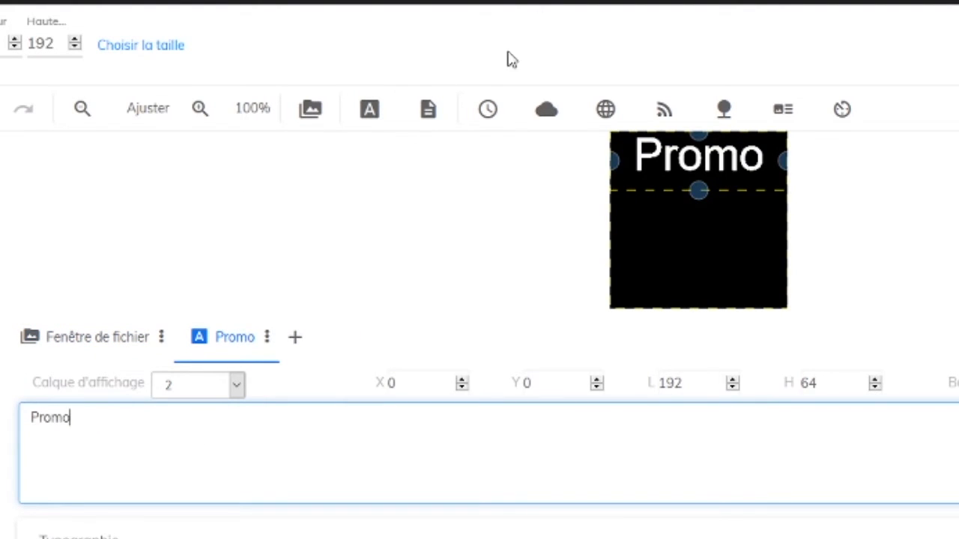
Add a multi-line text window reading "1$" and "2$" on separate lines, and move it below the Promo title
{"action": "left_click", "coordinate": [431, 111]}
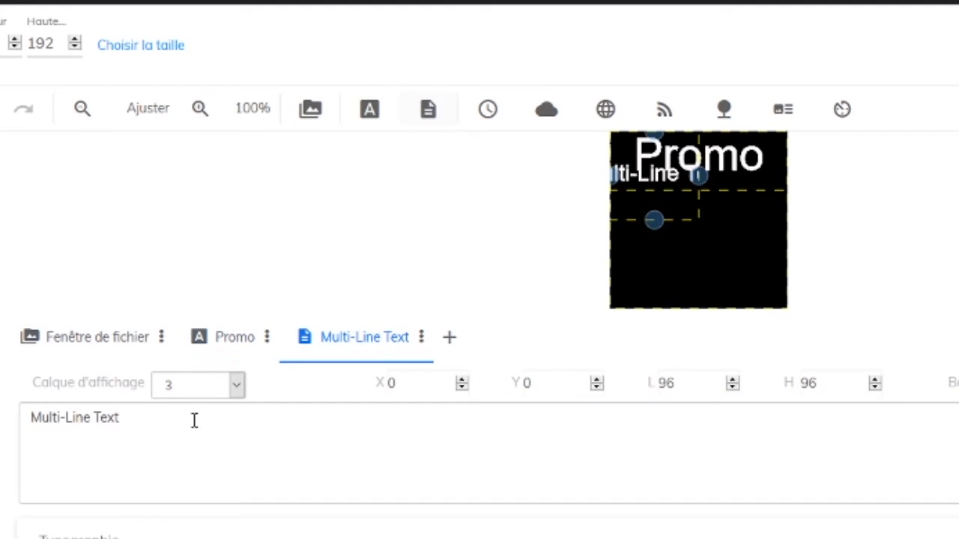
{"action": "left_click_drag", "start_coordinate": [119, 417], "coordinate": [31, 417]}
{"action": "type", "text": "1"}
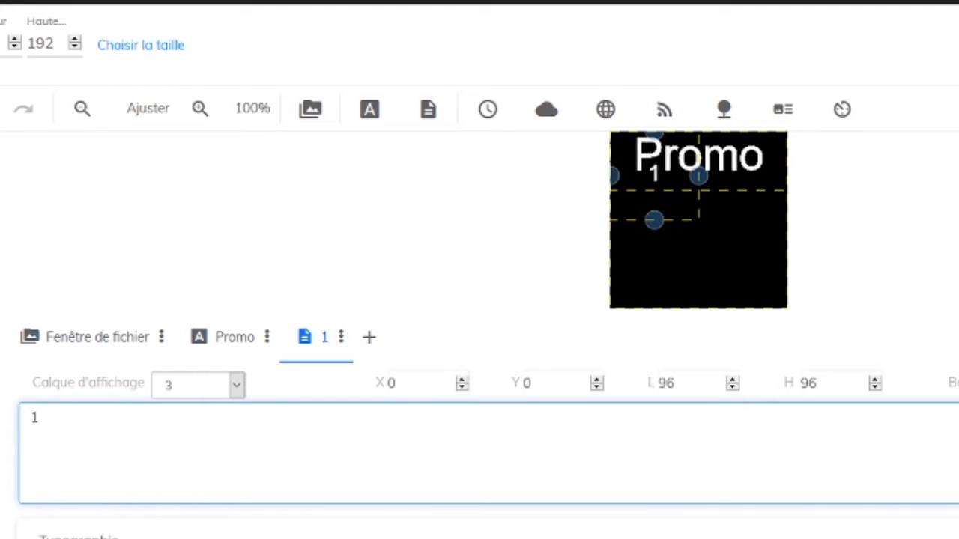
{"action": "type", "text": "$"}
{"action": "key", "text": "Return"}
{"action": "type", "text": "2$"}
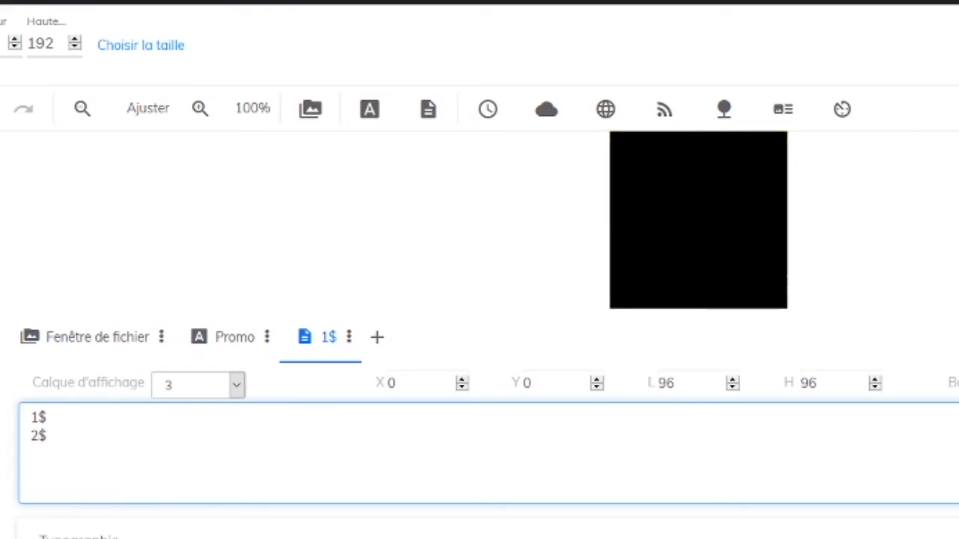
{"action": "left_click_drag", "start_coordinate": [649, 174], "coordinate": [686, 240]}
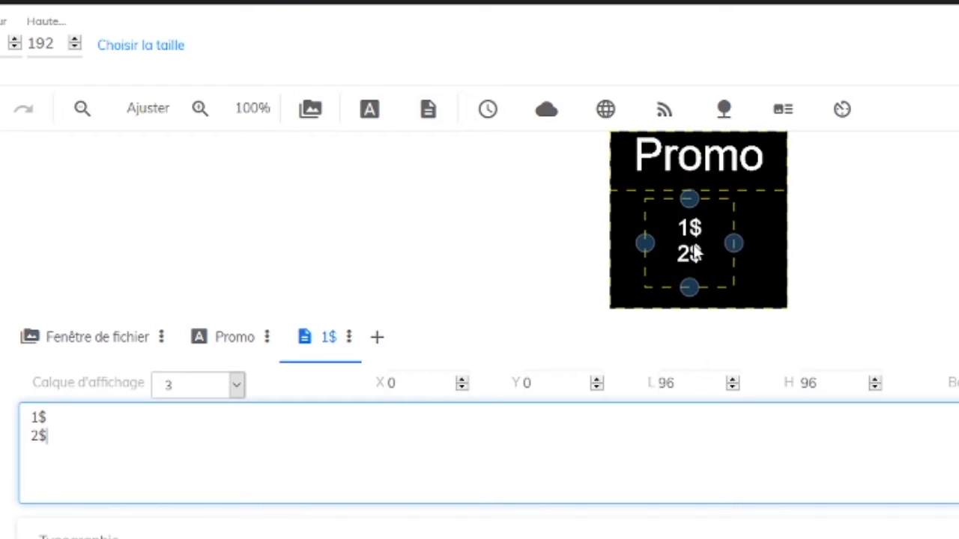
Add a clock window and a weather window to the page
{"action": "left_click", "coordinate": [496, 118]}
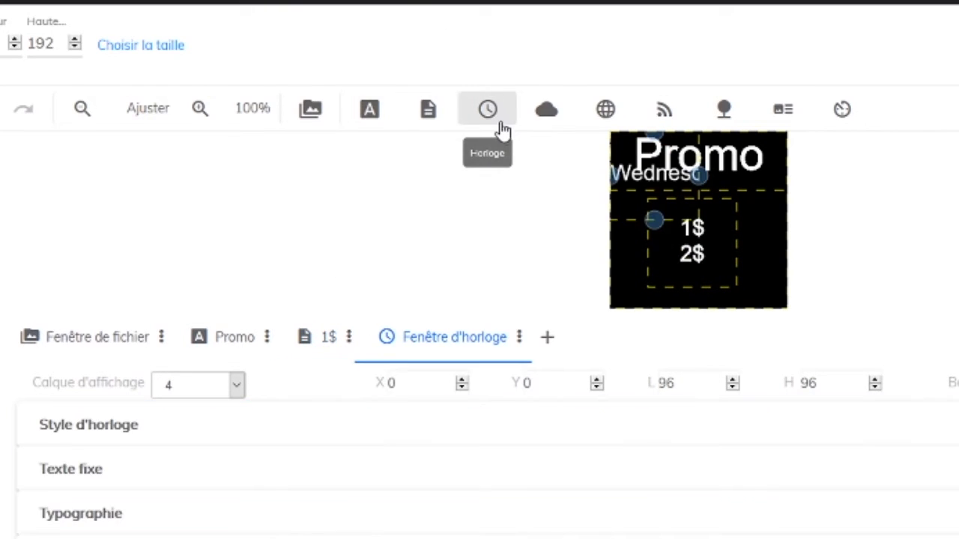
{"action": "left_click", "coordinate": [560, 117]}
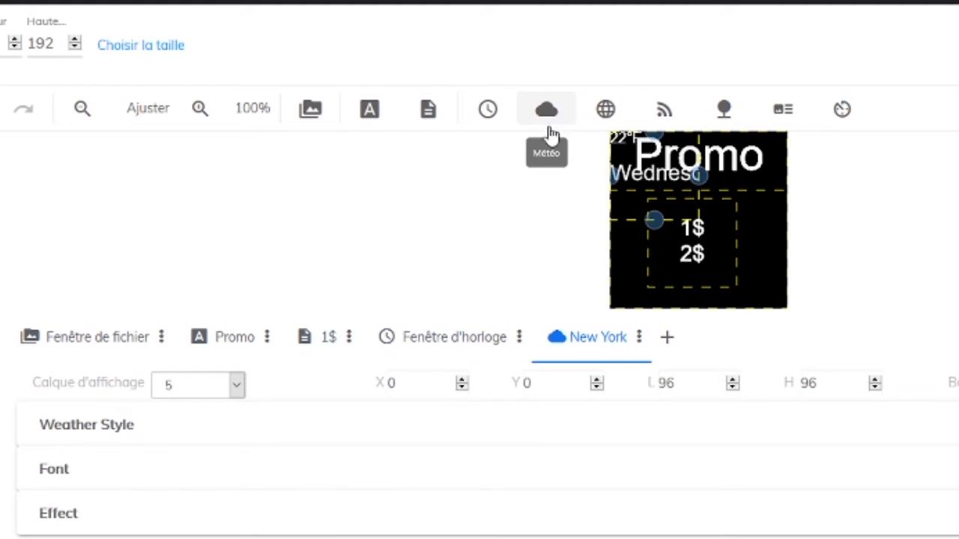
Add a web window, show its URL setting, and move the window to about X 41, Y 47
{"action": "left_click", "coordinate": [605, 111]}
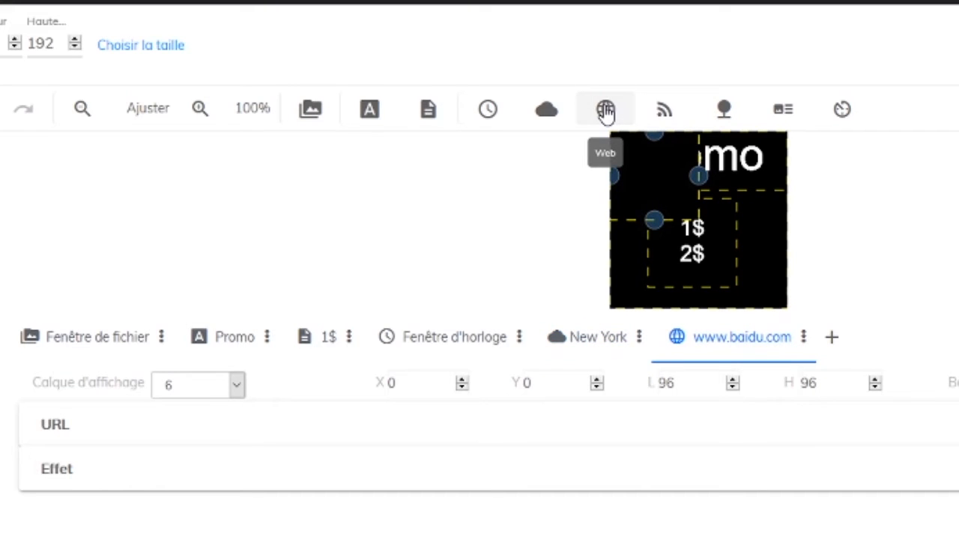
{"action": "left_click", "coordinate": [47, 428]}
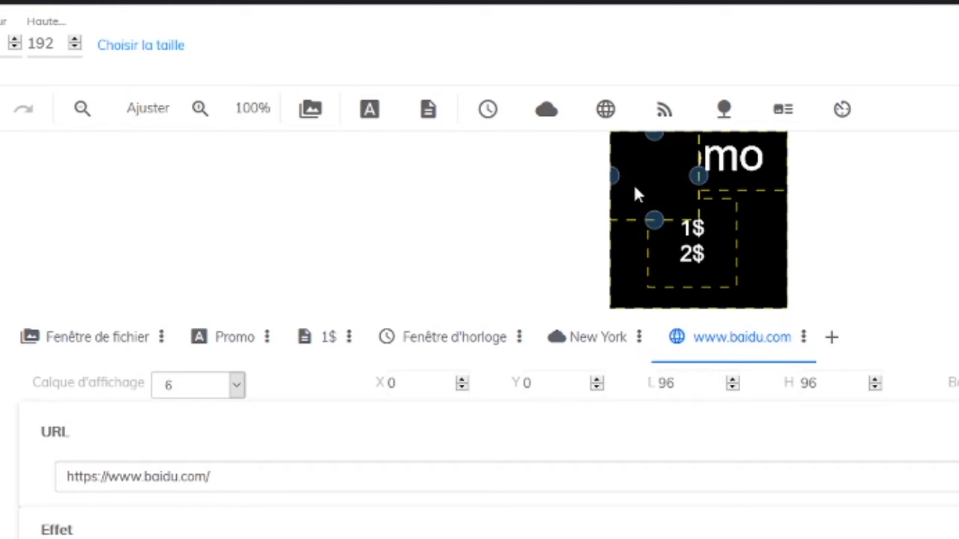
{"action": "left_click_drag", "start_coordinate": [627, 199], "coordinate": [669, 238]}
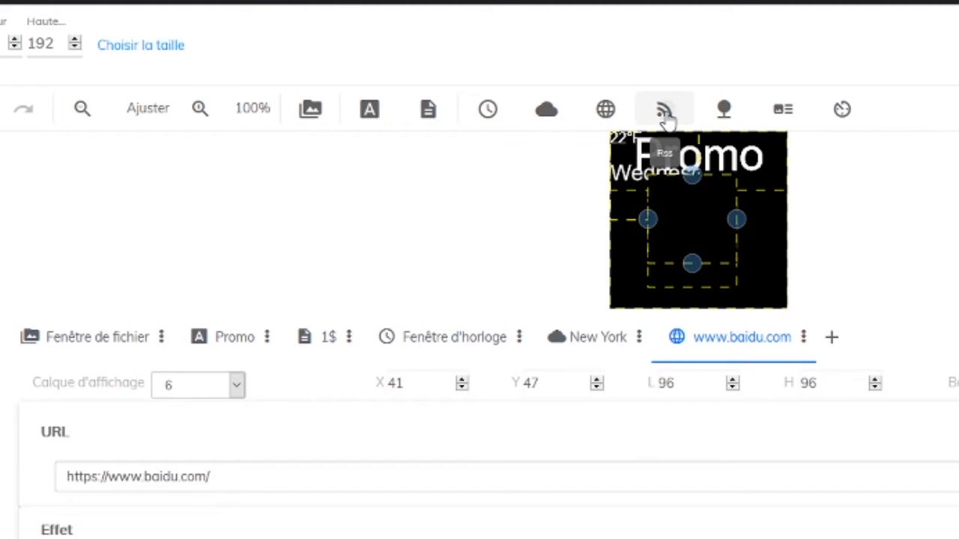
Add an RSS window and show its feed settings, and add an environment sensor window
{"action": "left_click", "coordinate": [665, 118]}
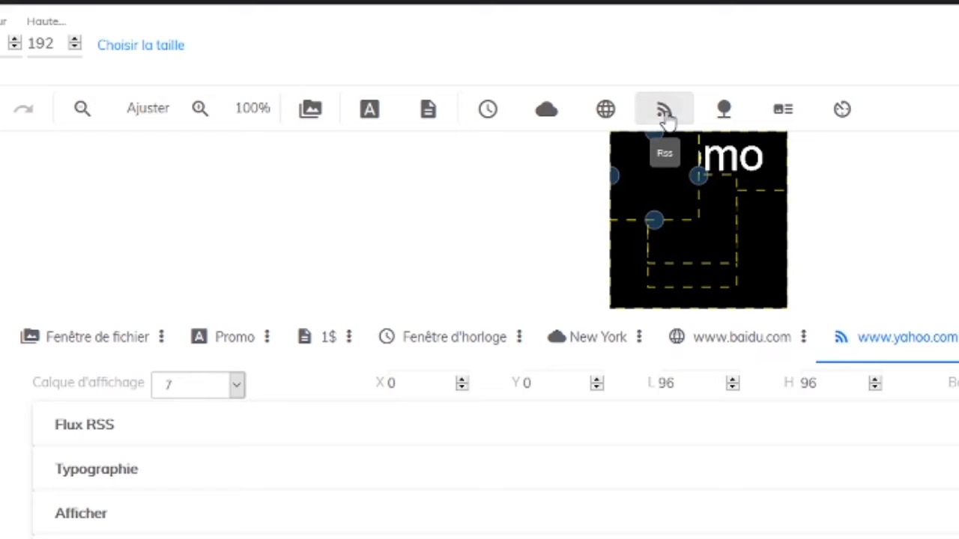
{"action": "left_click", "coordinate": [135, 428]}
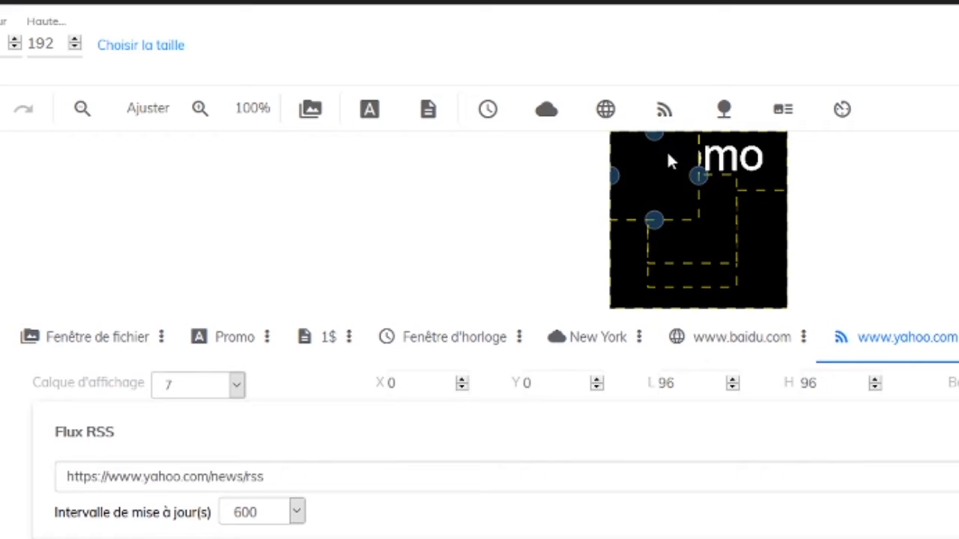
{"action": "left_click", "coordinate": [723, 126]}
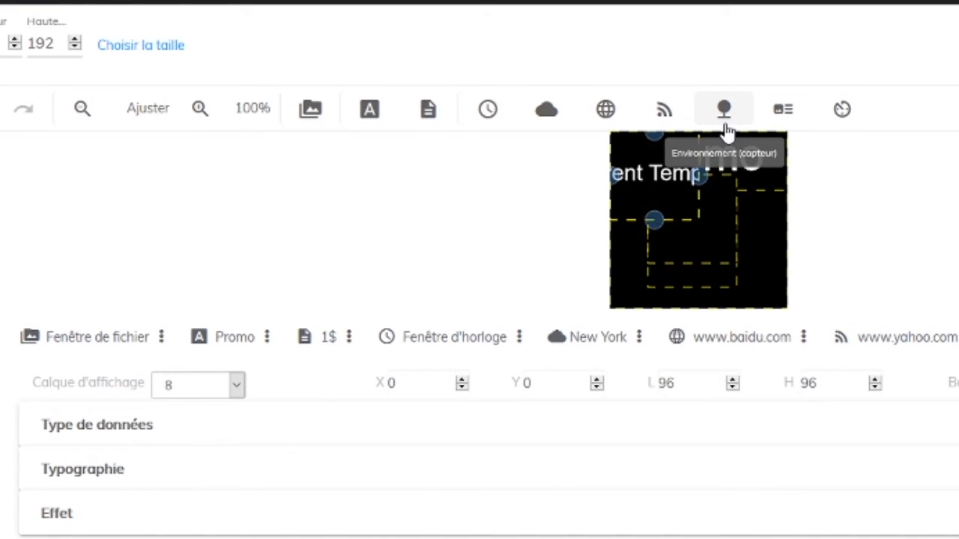
{"action": "left_click", "coordinate": [375, 418]}
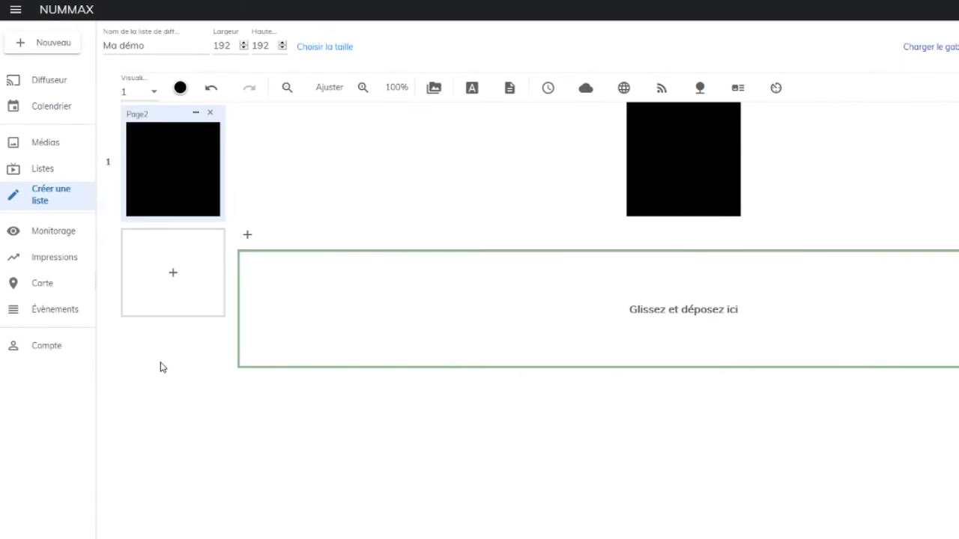
Add a file window to the empty page and fill it with the three 2019-12-10 landscape images from the Paysages folder
{"action": "left_click", "coordinate": [249, 238]}
{"action": "left_click", "coordinate": [275, 243]}
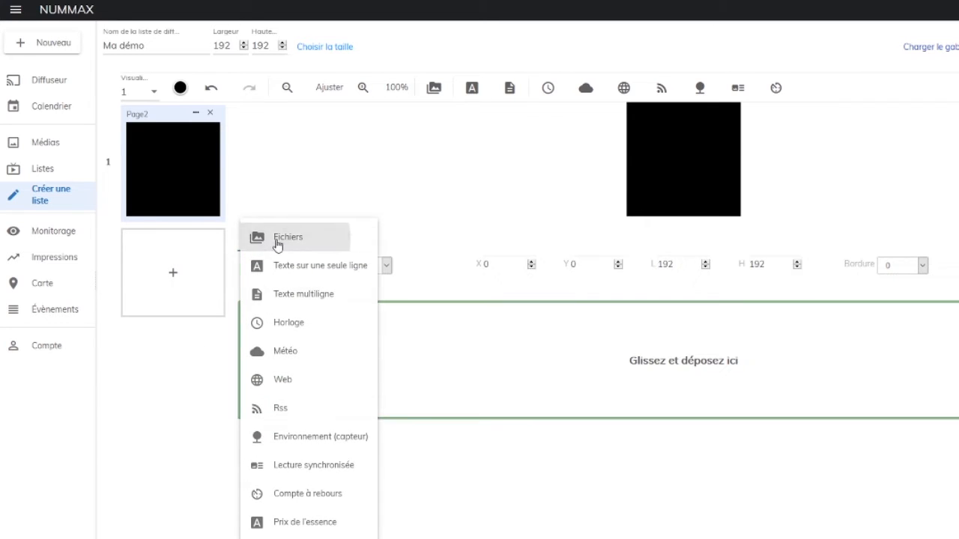
{"action": "left_click", "coordinate": [283, 431]}
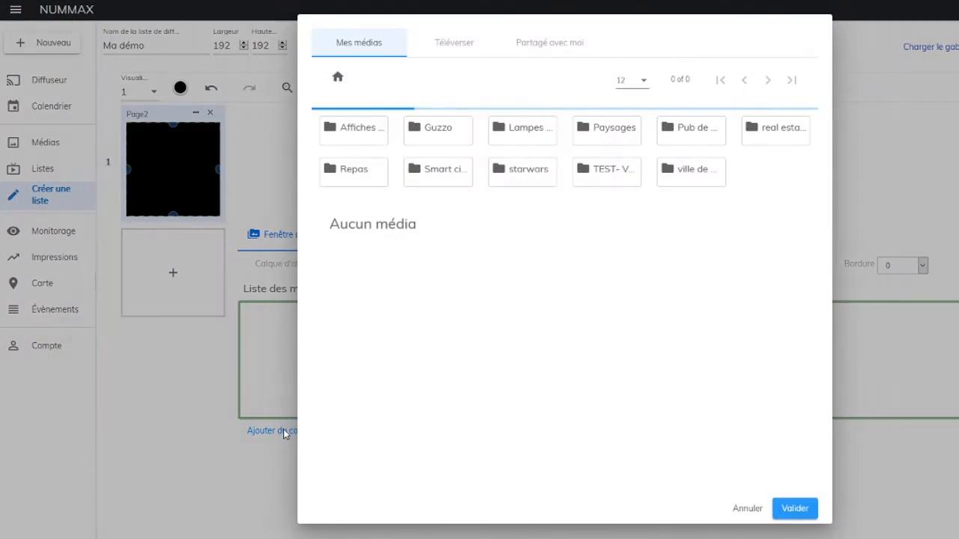
{"action": "left_click", "coordinate": [607, 133]}
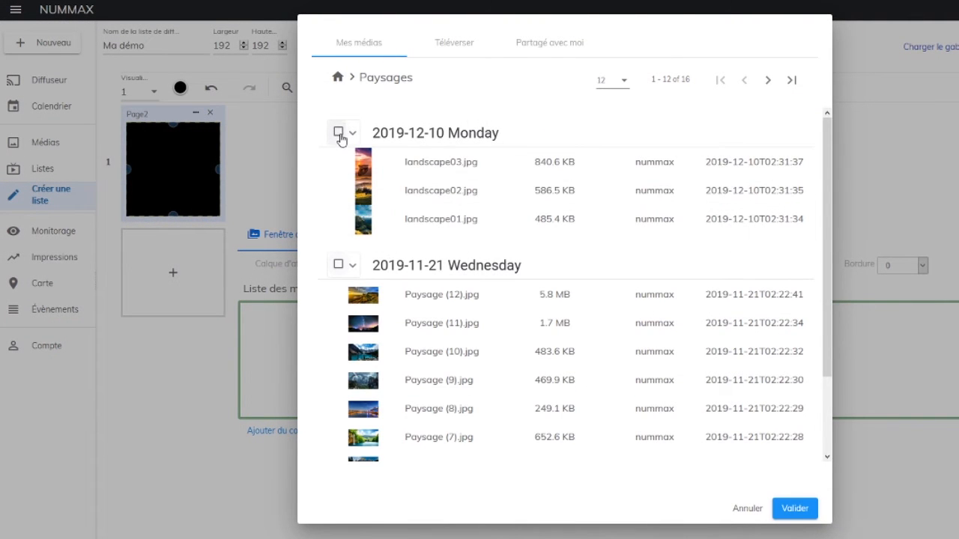
{"action": "left_click", "coordinate": [339, 135]}
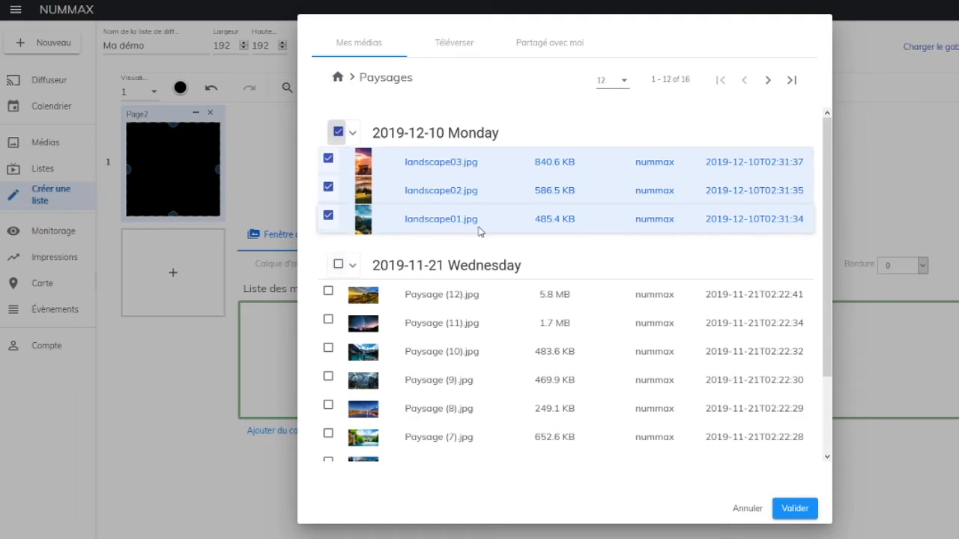
{"action": "left_click", "coordinate": [795, 508]}
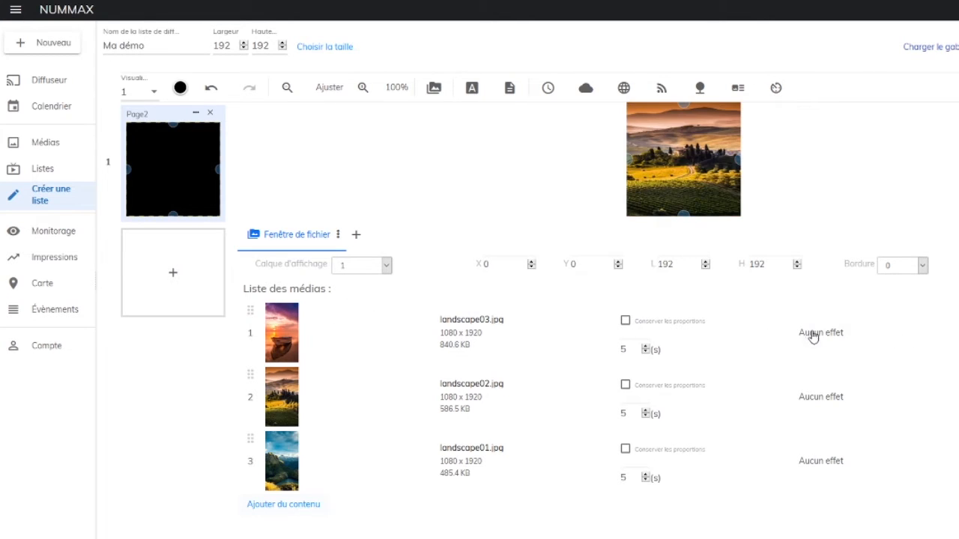
Set the display duration of landscape03.jpg and landscape02.jpg to 7 seconds each
{"action": "left_click", "coordinate": [646, 347]}
{"action": "left_click", "coordinate": [646, 348]}
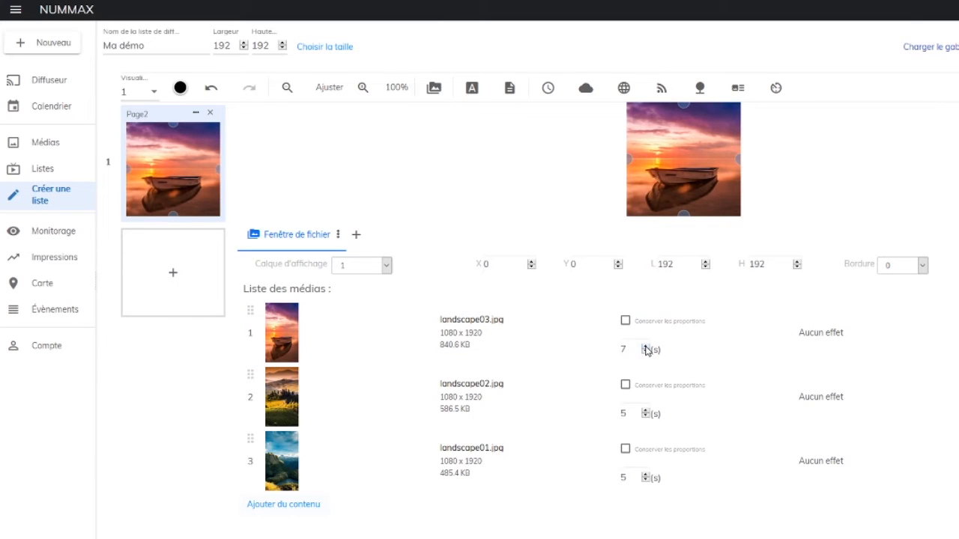
{"action": "left_click", "coordinate": [646, 411]}
{"action": "left_click", "coordinate": [645, 411]}
Apply the effects Effet aléatoire to landscape03.jpg, Mosaïque (petit) to landscape02.jpg and Ondulation to landscape01.jpg
{"action": "left_click", "coordinate": [809, 337]}
{"action": "mouse_move", "coordinate": [840, 74]}
{"action": "left_click", "coordinate": [831, 47]}
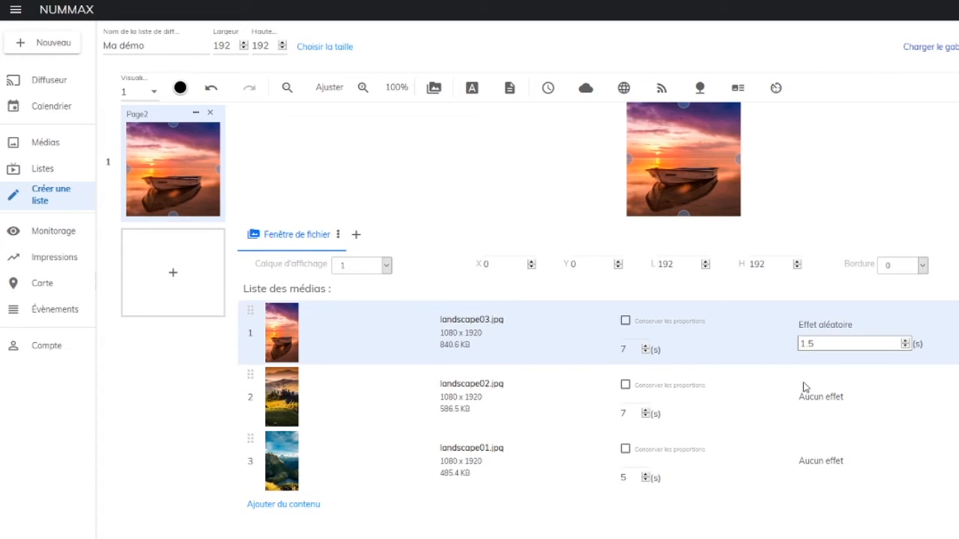
{"action": "left_click", "coordinate": [819, 399]}
{"action": "mouse_move", "coordinate": [832, 257]}
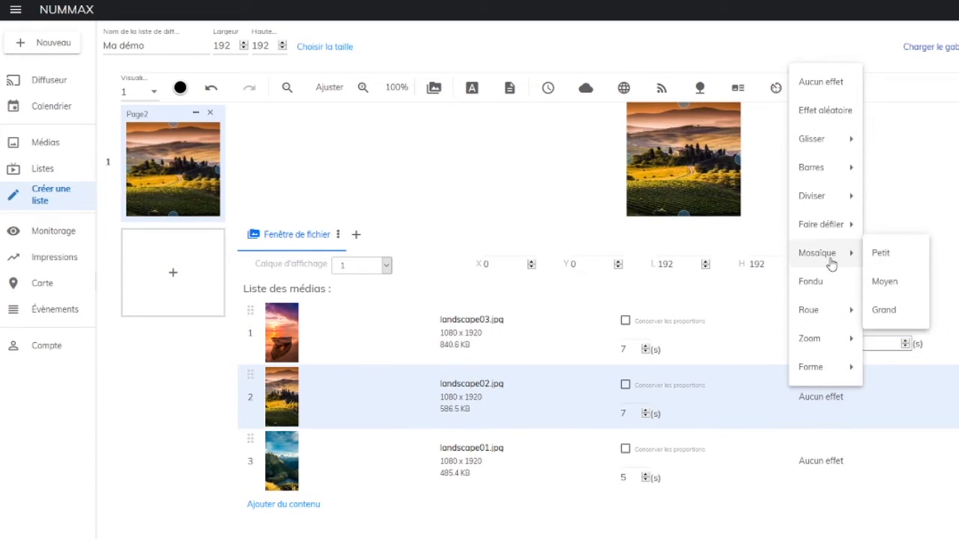
{"action": "left_click", "coordinate": [881, 256]}
{"action": "left_click", "coordinate": [821, 461]}
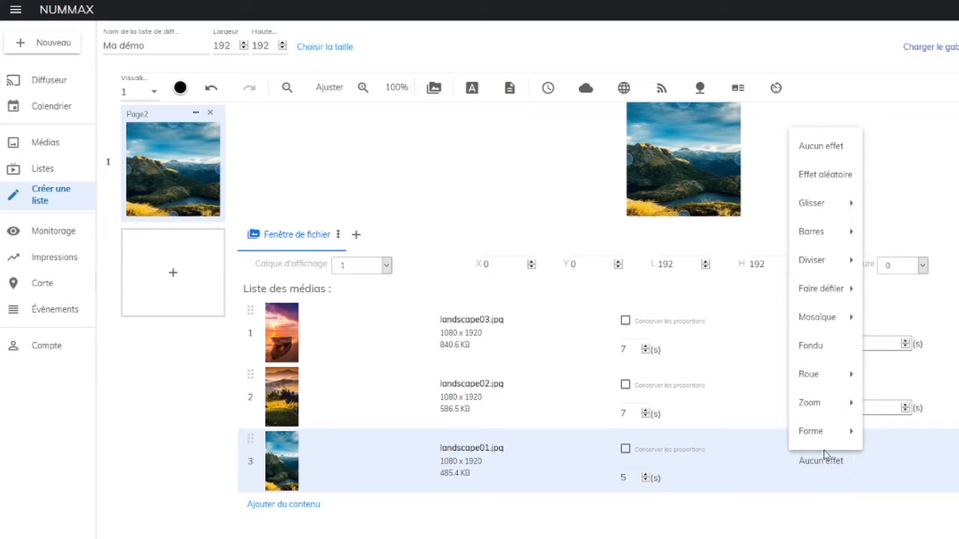
{"action": "mouse_move", "coordinate": [824, 433]}
{"action": "left_click", "coordinate": [862, 399]}
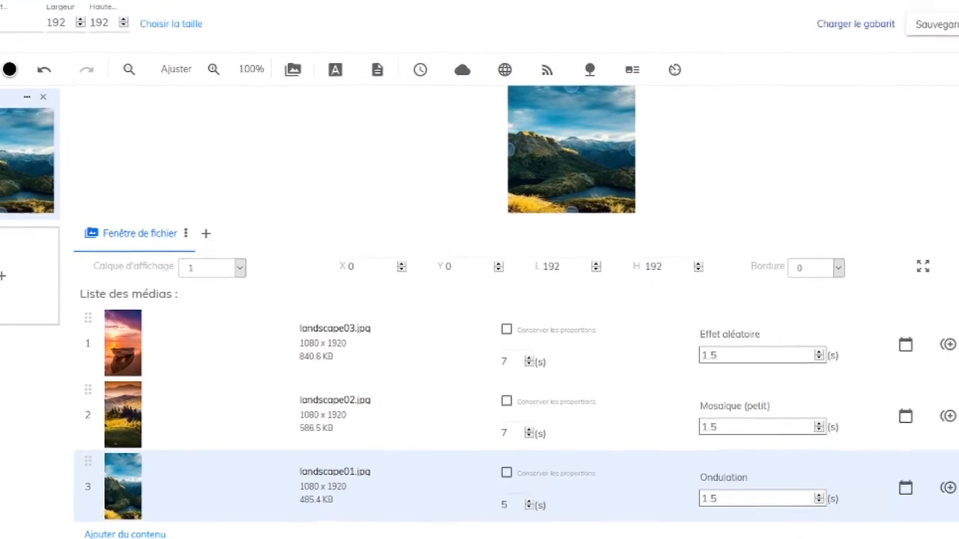
{"action": "left_click", "coordinate": [905, 344]}
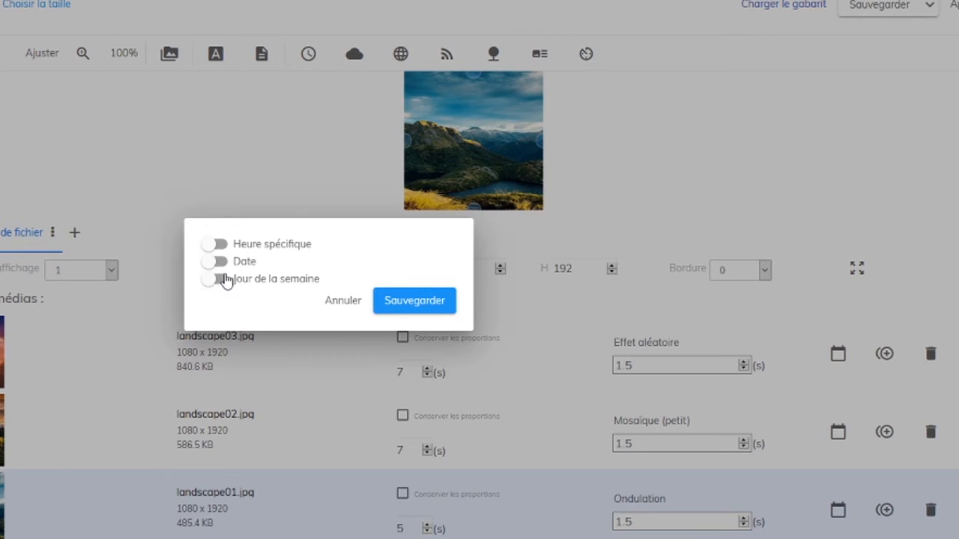
{"action": "left_click", "coordinate": [219, 261]}
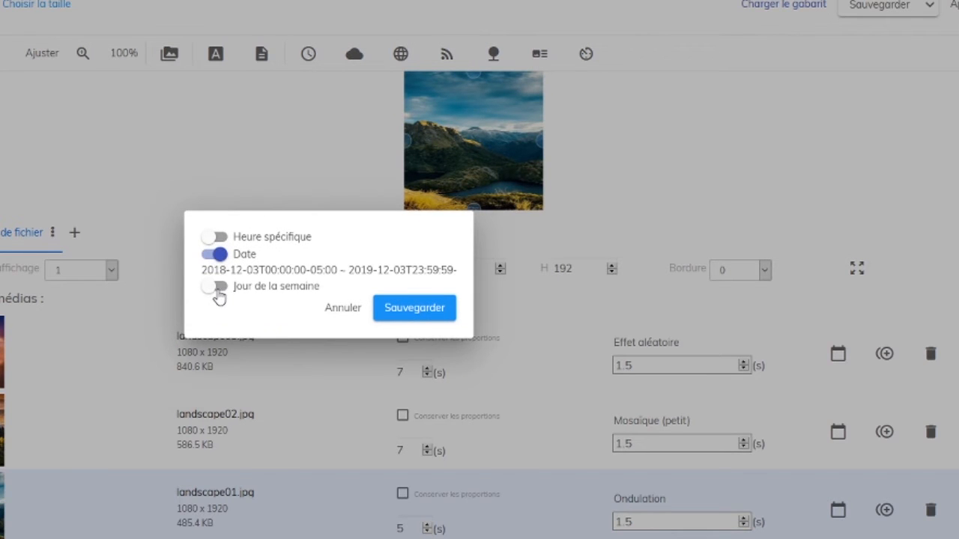
{"action": "left_click", "coordinate": [219, 286]}
{"action": "left_click", "coordinate": [331, 349]}
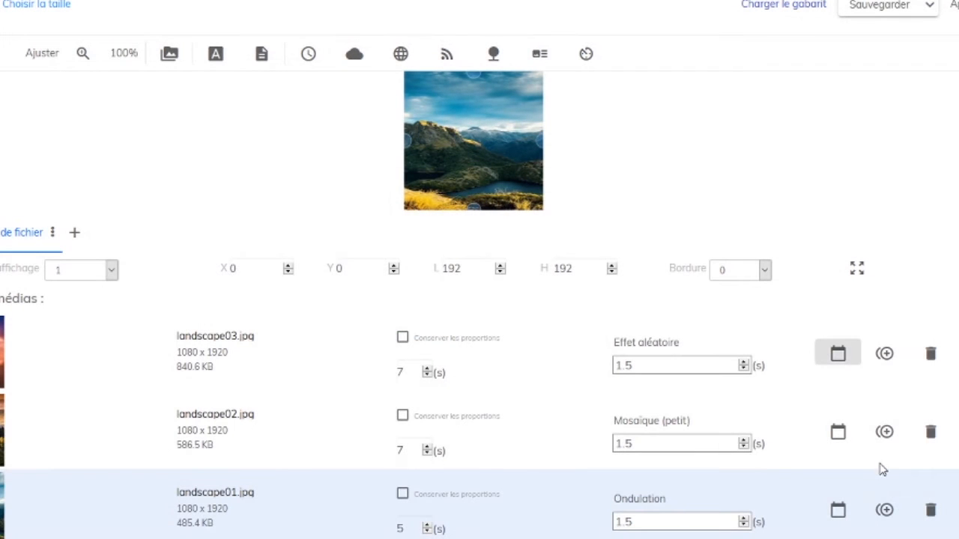
Remove landscape03.jpg from the media list, move landscape02.jpg below landscape01.jpg, and save the playlist
{"action": "left_click", "coordinate": [932, 355]}
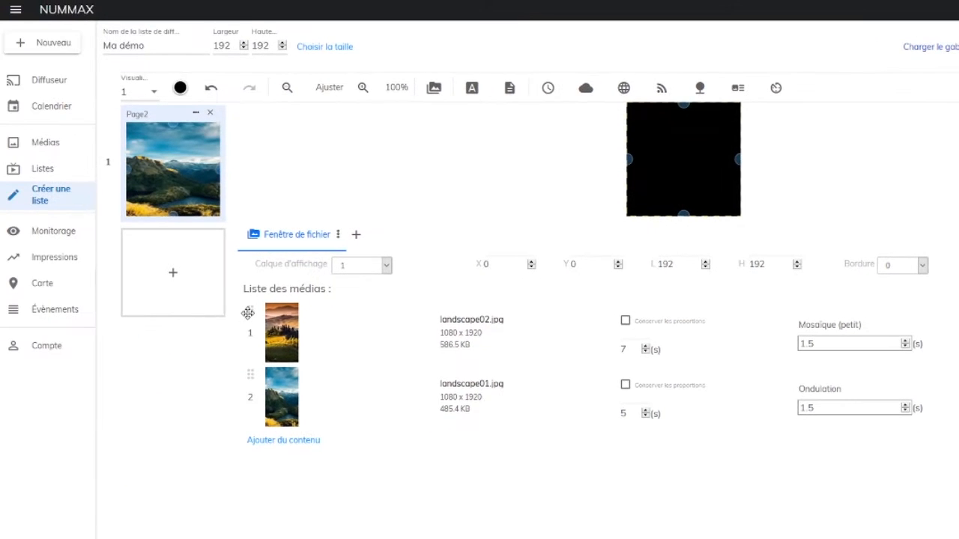
{"action": "left_click_drag", "start_coordinate": [247, 312], "coordinate": [245, 411]}
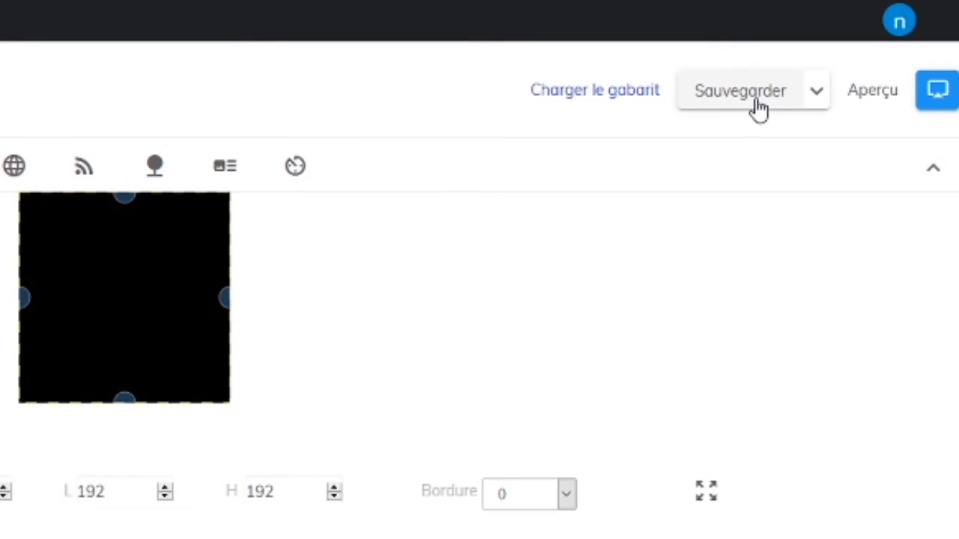
{"action": "left_click", "coordinate": [757, 103]}
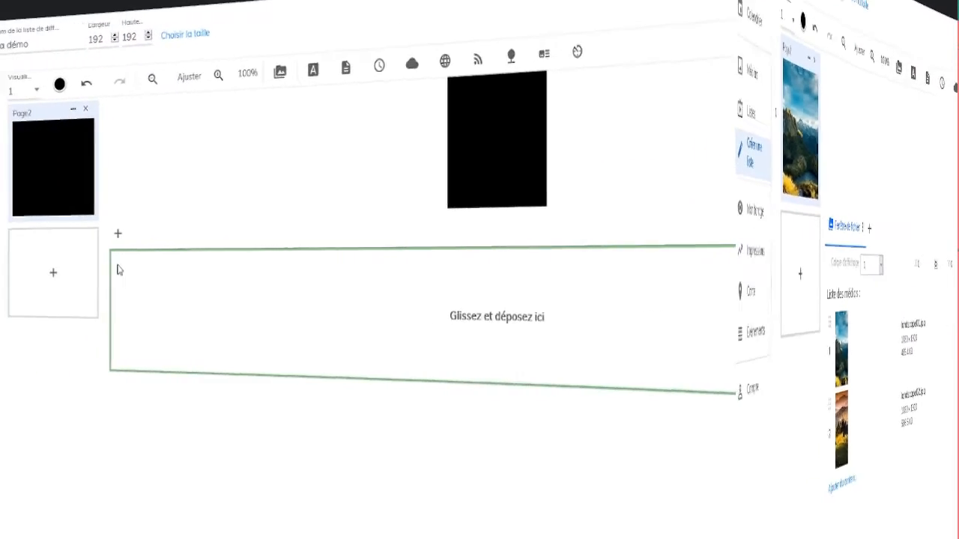
Add a file window to the empty Page2 and fill it with the 2019-12-21 Jingle 192x192 file
{"action": "left_click", "coordinate": [248, 236]}
{"action": "left_click", "coordinate": [278, 247]}
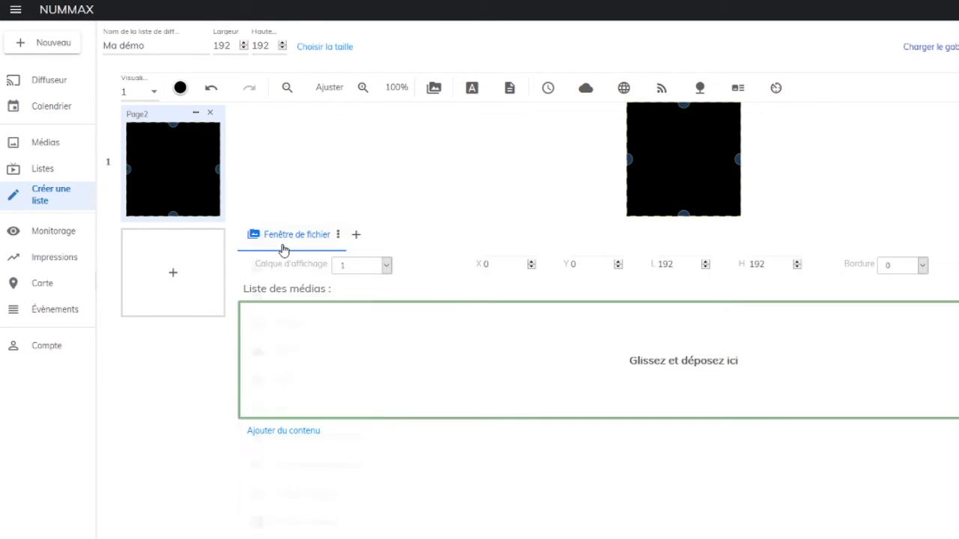
{"action": "left_click", "coordinate": [257, 433]}
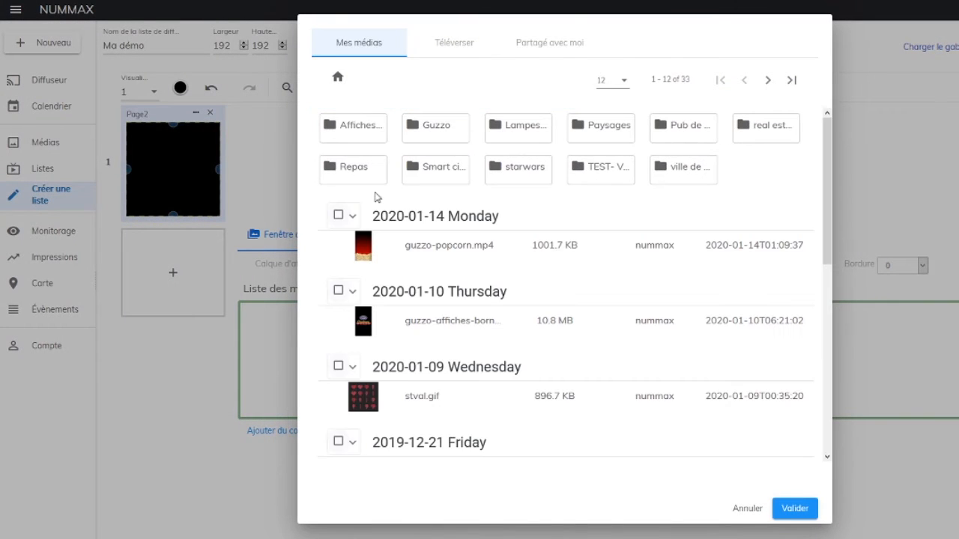
{"action": "scroll", "coordinate": [449, 255], "scroll_direction": "down", "scroll_amount": 3}
{"action": "left_click", "coordinate": [424, 245]}
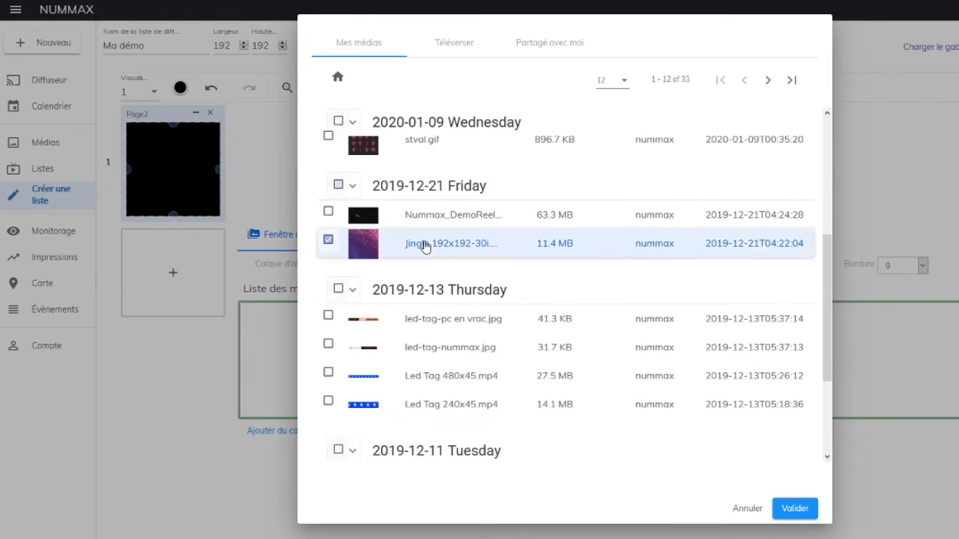
{"action": "left_click", "coordinate": [793, 509]}
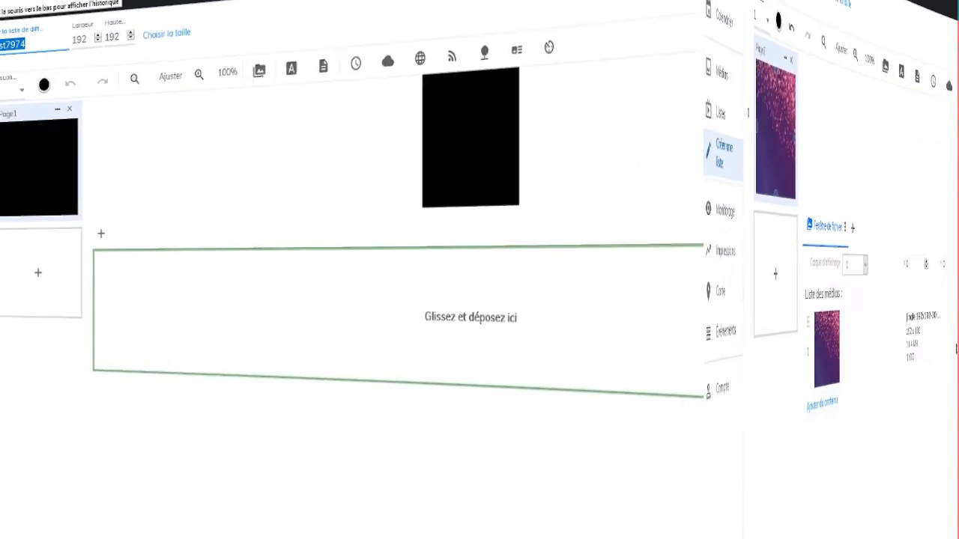
Name the new playlist Démo, then add a clock window to its page and set the window's height to 32
{"action": "type", "text": "Démo"}
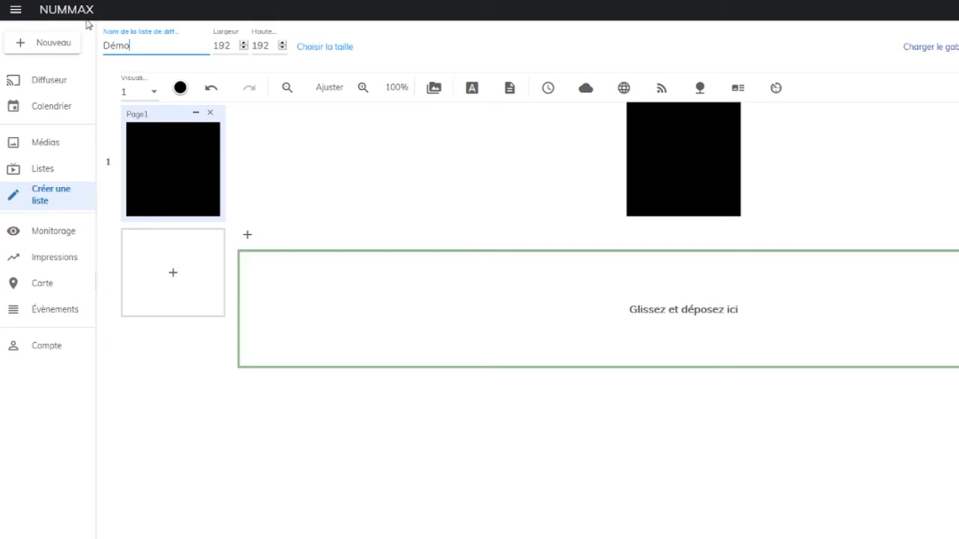
{"action": "left_click", "coordinate": [157, 144]}
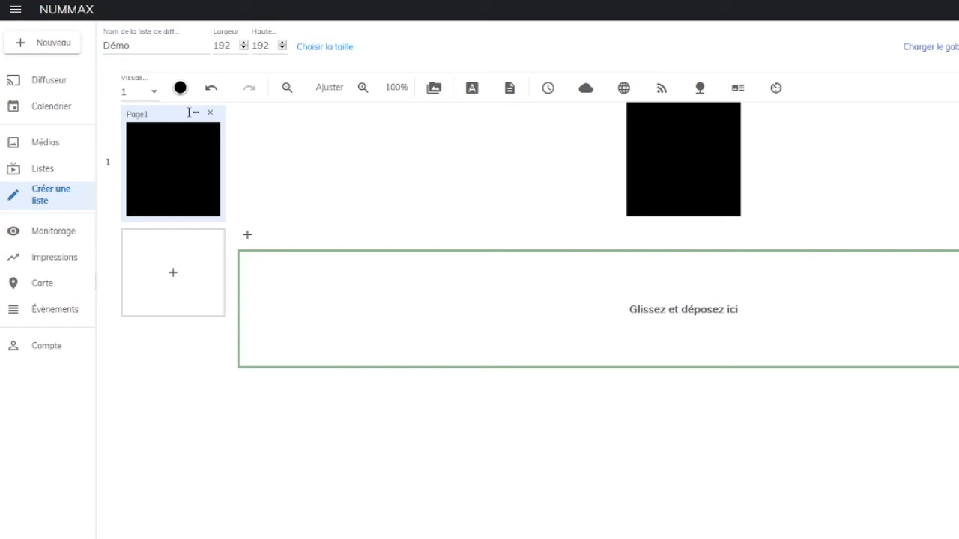
{"action": "left_click", "coordinate": [548, 89]}
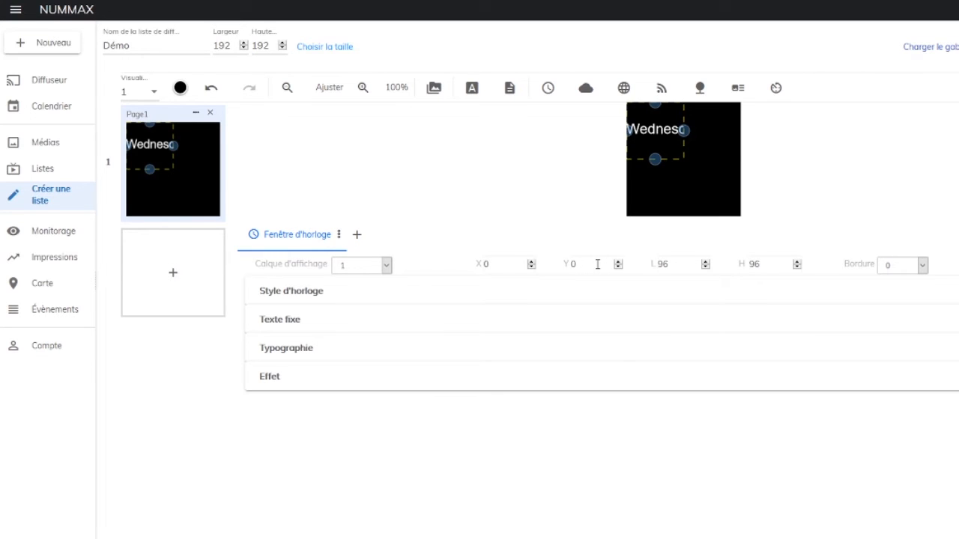
{"action": "key", "text": "Tab"}
{"action": "type", "text": "32"}
{"action": "key", "text": "Tab"}
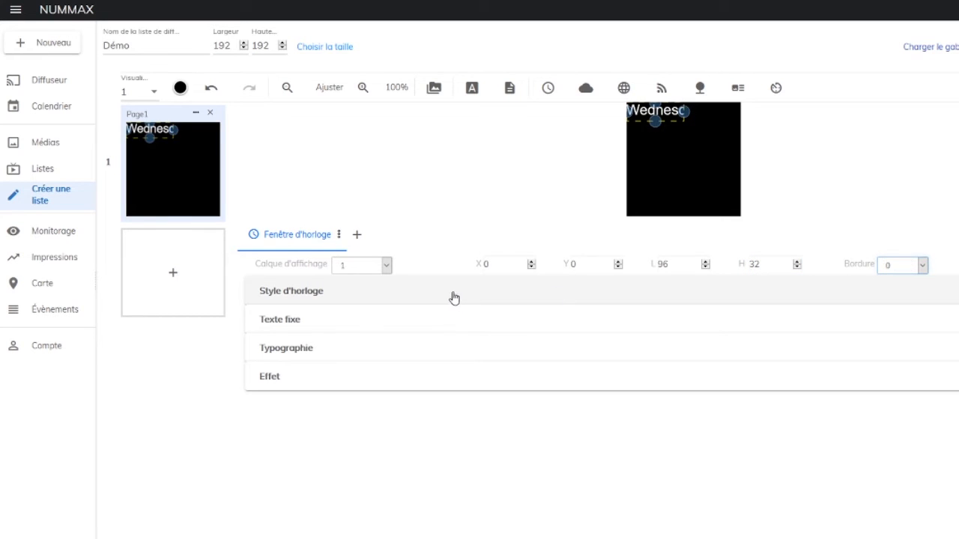
Make the single-line digital clock's text bold and colour it golden yellow, RGB 255, 215, 0
{"action": "left_click", "coordinate": [455, 298]}
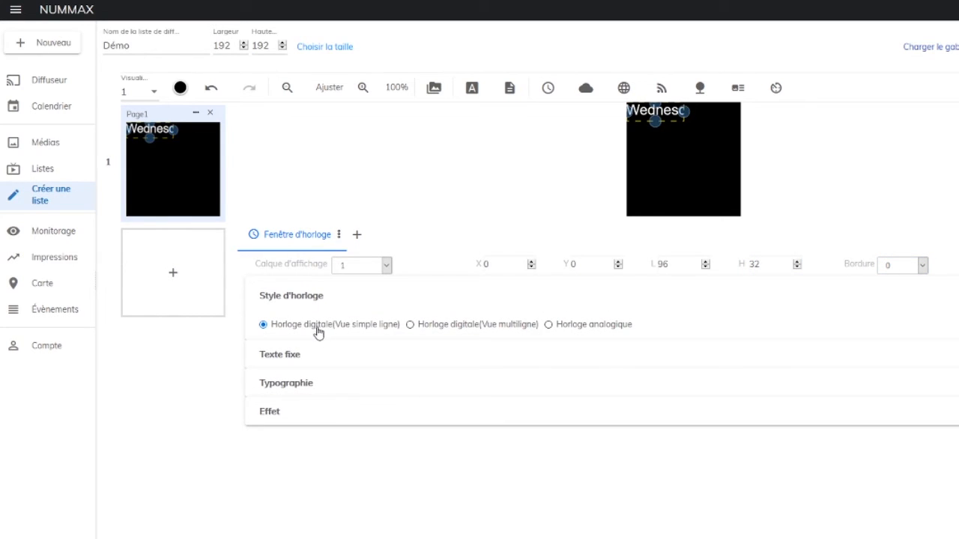
{"action": "left_click", "coordinate": [323, 363]}
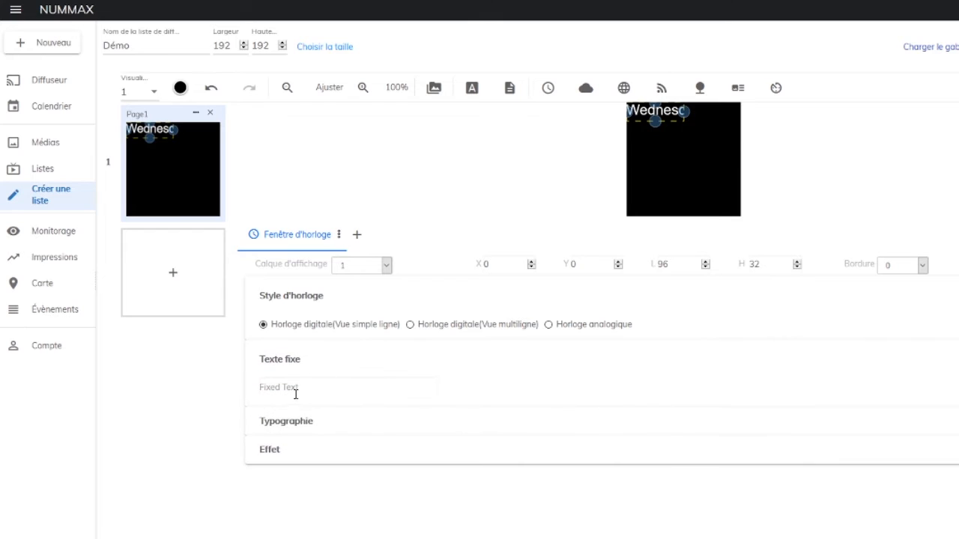
{"action": "left_click", "coordinate": [313, 361]}
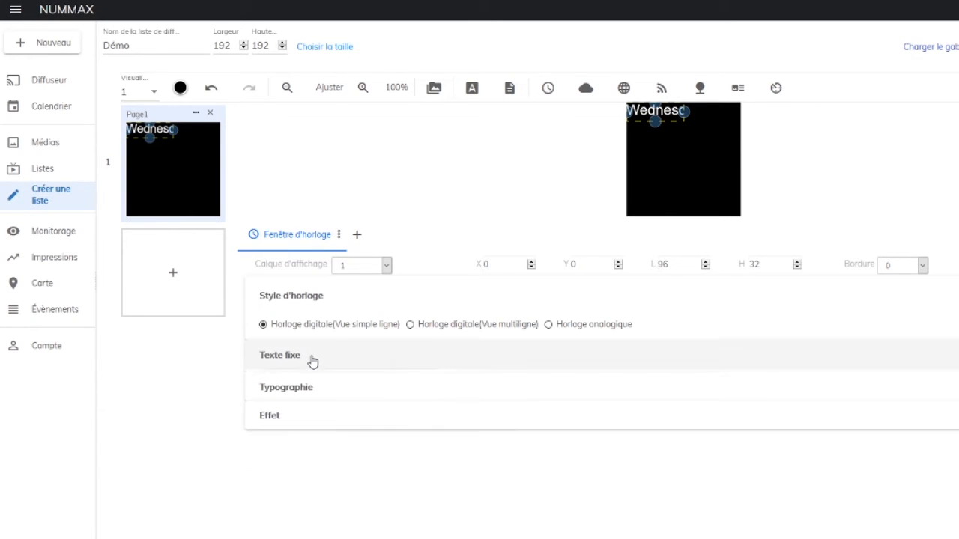
{"action": "left_click", "coordinate": [336, 408]}
{"action": "left_click", "coordinate": [341, 393]}
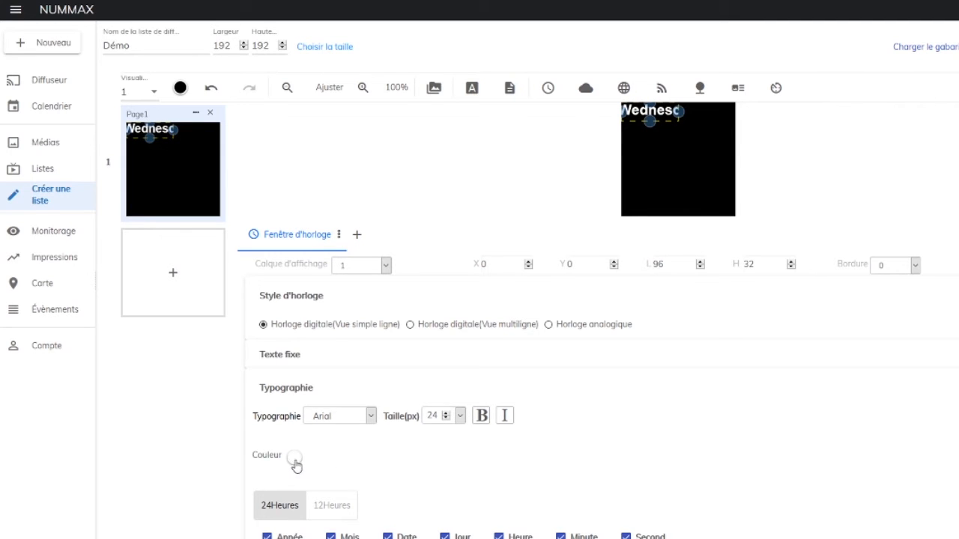
{"action": "left_click", "coordinate": [296, 458]}
{"action": "left_click", "coordinate": [311, 401]}
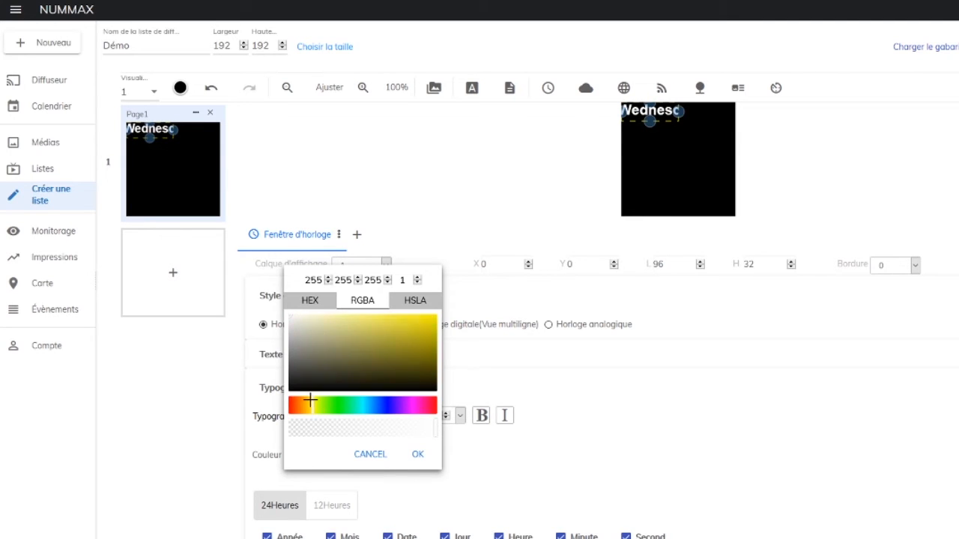
{"action": "left_click_drag", "start_coordinate": [330, 383], "coordinate": [458, 298]}
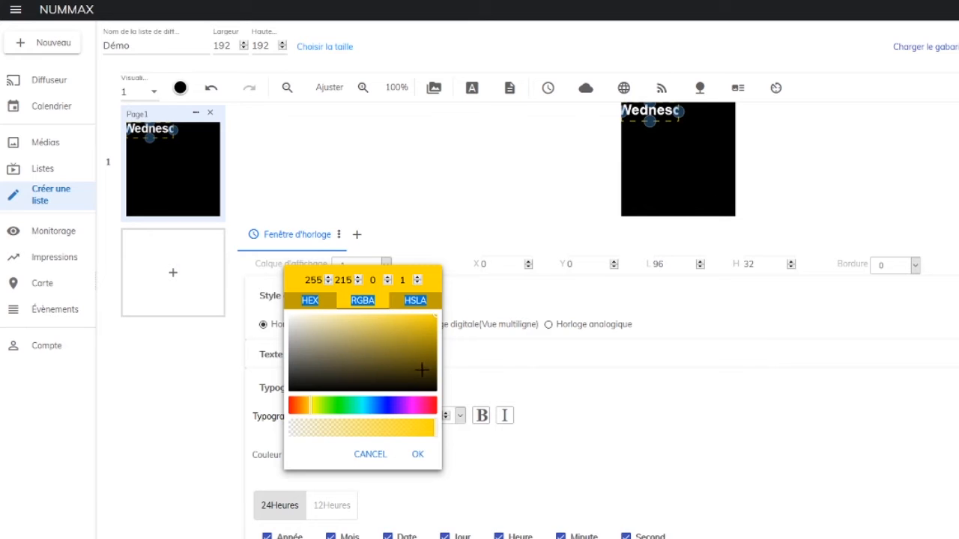
{"action": "left_click", "coordinate": [417, 454]}
Limit the clock display to Heure and Minute, and set its duration to 30 seconds
{"action": "scroll", "coordinate": [358, 479], "scroll_direction": "down", "scroll_amount": 2}
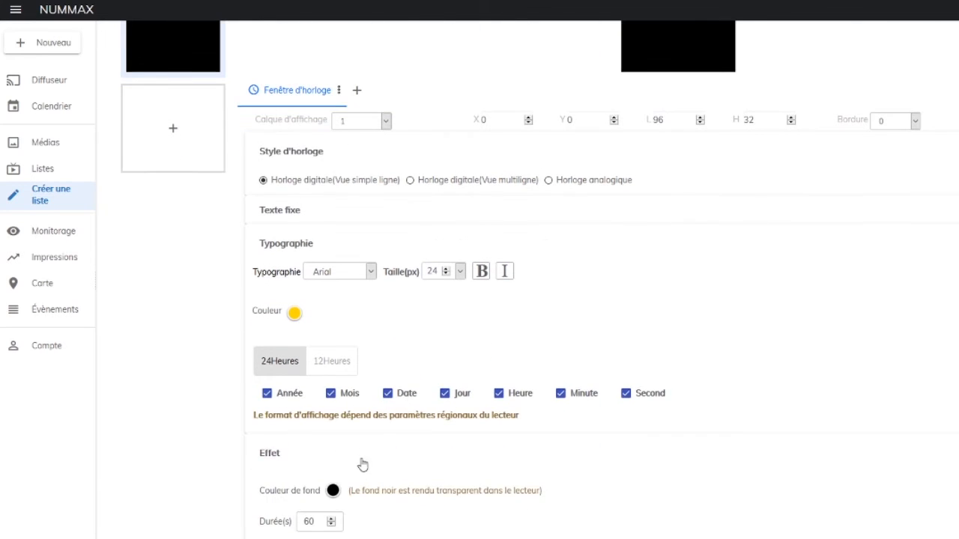
{"action": "left_click", "coordinate": [286, 401]}
{"action": "left_click", "coordinate": [332, 397]}
{"action": "left_click", "coordinate": [403, 397]}
{"action": "left_click", "coordinate": [457, 395]}
{"action": "left_click", "coordinate": [636, 396]}
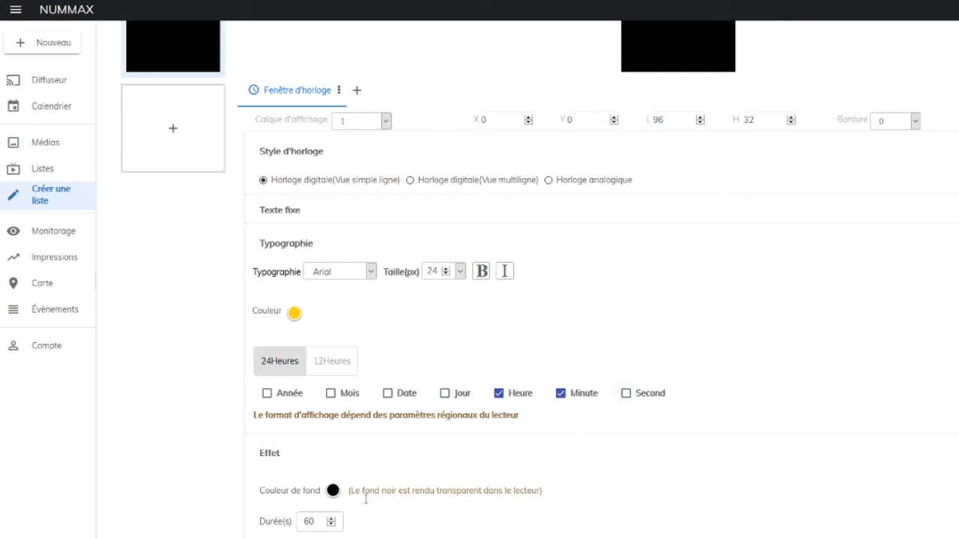
{"action": "left_click", "coordinate": [316, 518]}
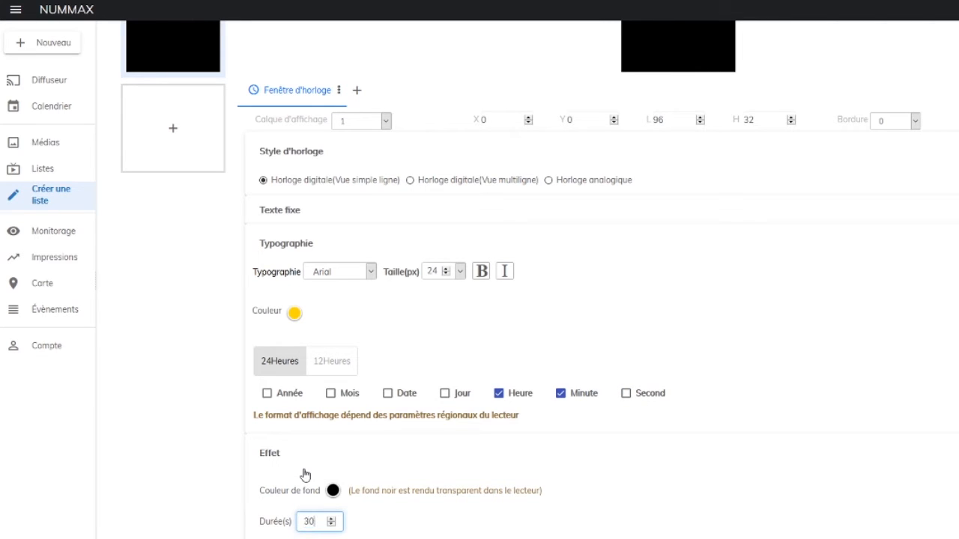
Add a weather window beside the clock, with X set to 96 and a height of 32
{"action": "scroll", "coordinate": [631, 268], "scroll_direction": "up", "scroll_amount": 2}
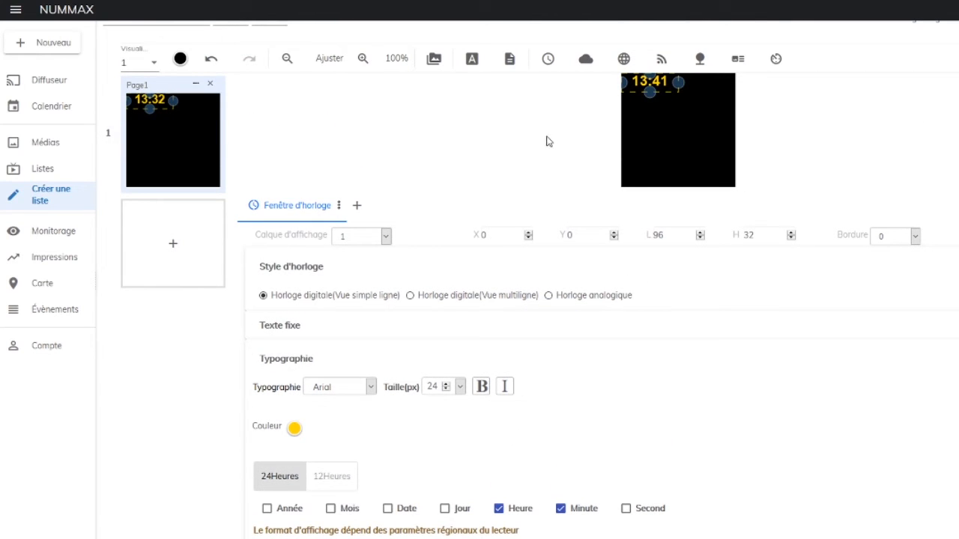
{"action": "left_click", "coordinate": [586, 60]}
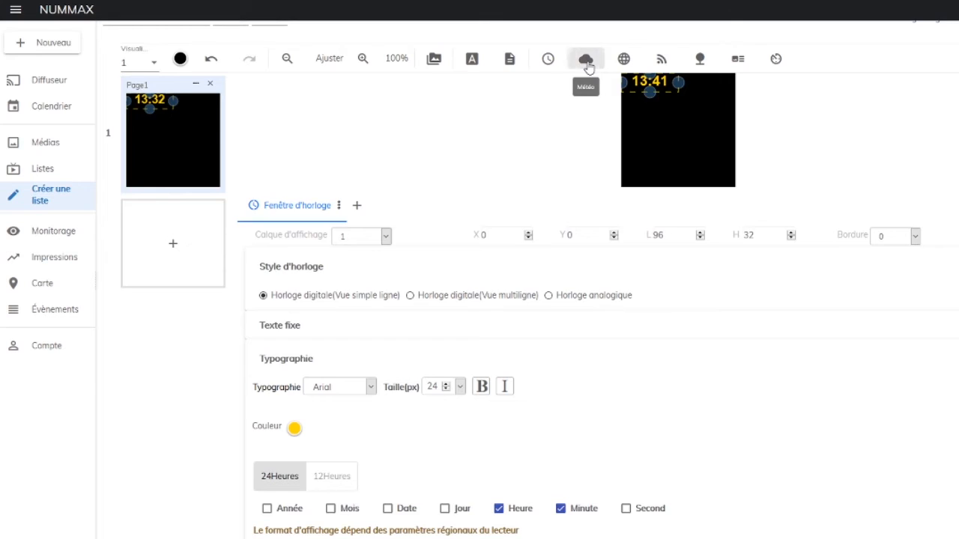
{"action": "scroll", "coordinate": [590, 67], "scroll_direction": "up", "scroll_amount": 1}
{"action": "left_click", "coordinate": [510, 264]}
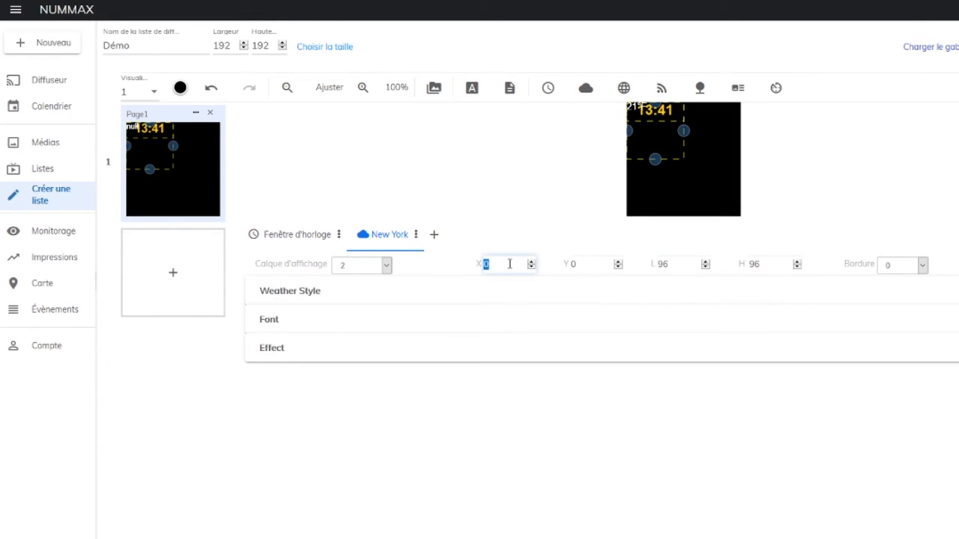
{"action": "type", "text": "96"}
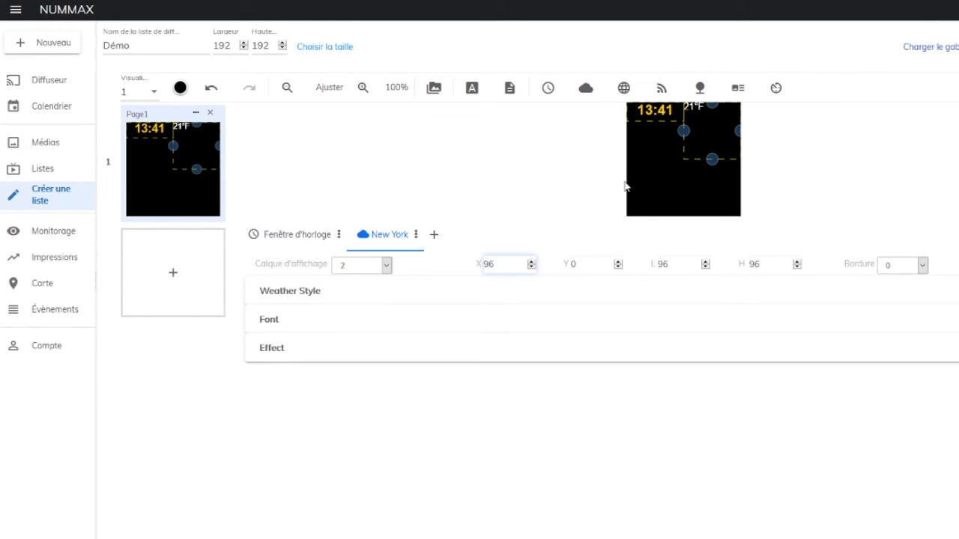
{"action": "left_click", "coordinate": [755, 267]}
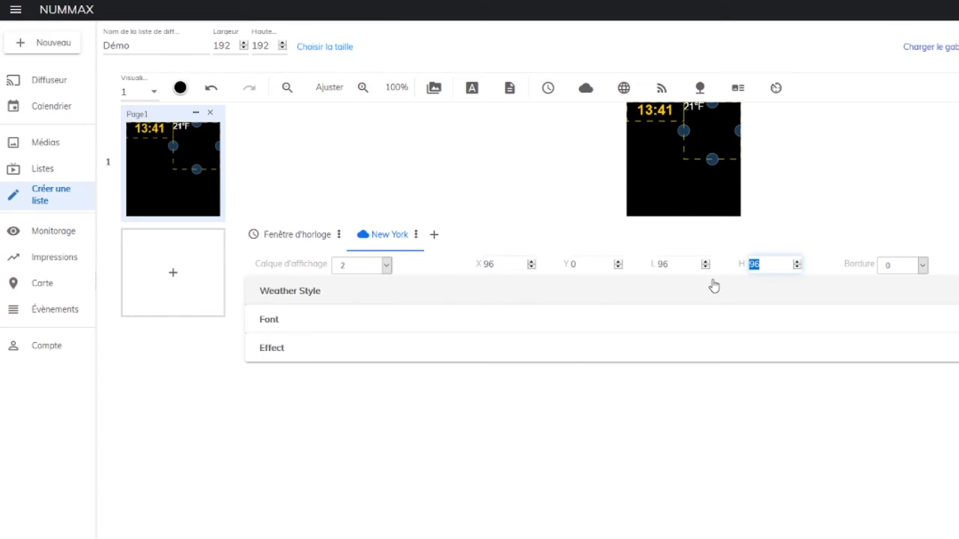
{"action": "type", "text": "32"}
{"action": "key", "text": "Tab"}
Set the weather window to Single Line View for the city Quebec, QC, CA, with temperatures in °C
{"action": "left_click", "coordinate": [367, 293]}
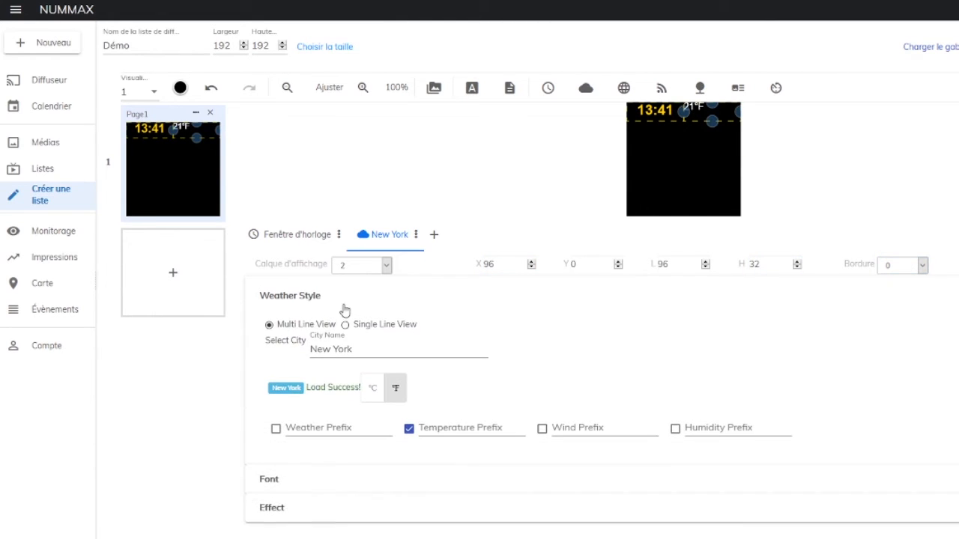
{"action": "left_click", "coordinate": [356, 327]}
{"action": "left_click", "coordinate": [344, 351]}
{"action": "triple_click", "coordinate": [343, 350]}
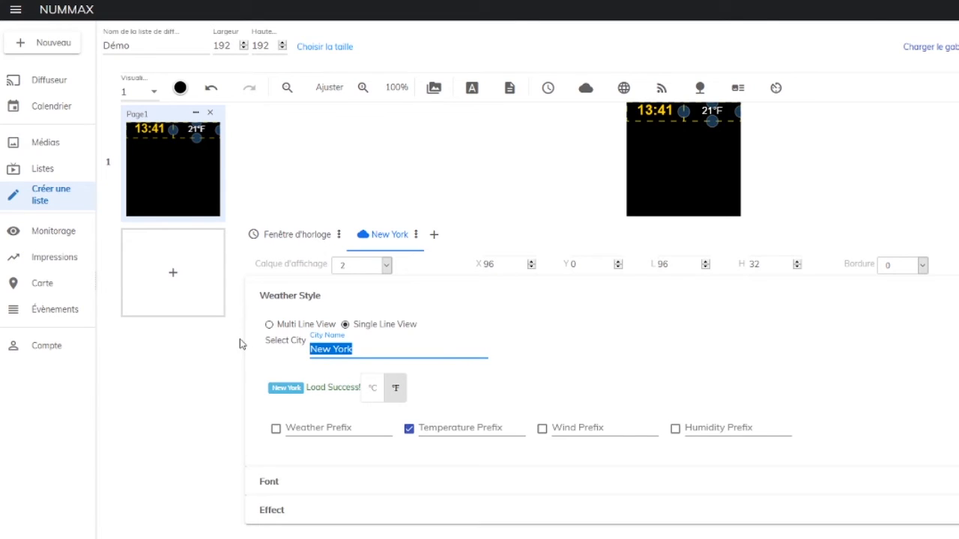
{"action": "type", "text": "Québec"}
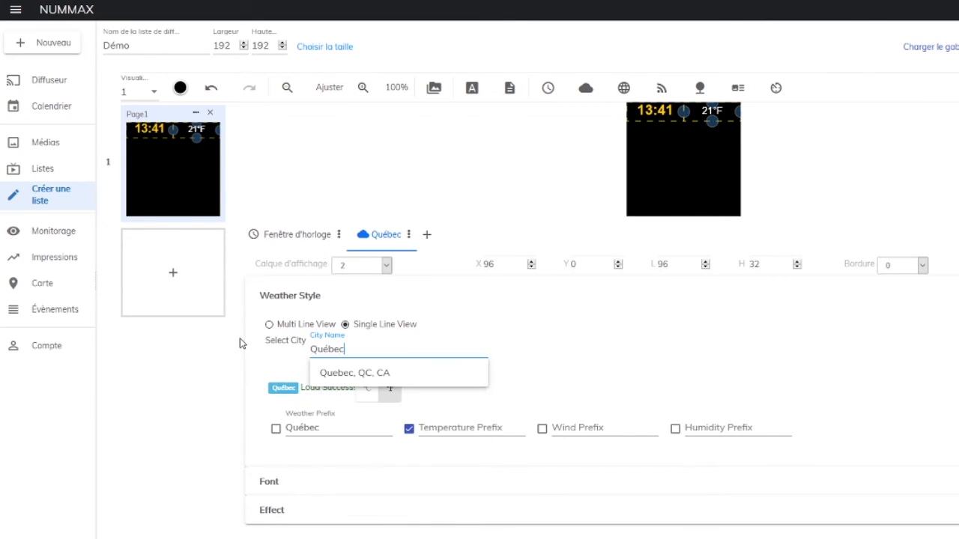
{"action": "left_click", "coordinate": [371, 377]}
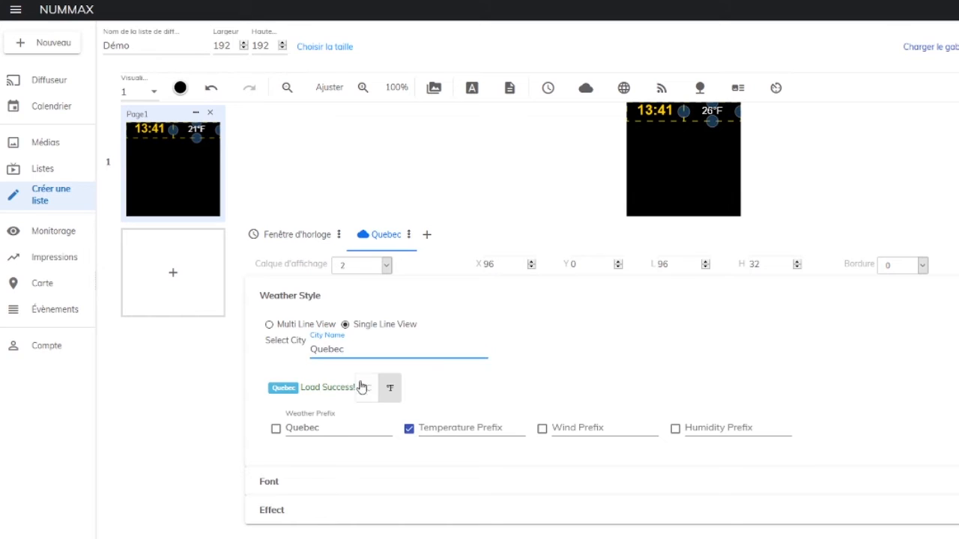
{"action": "left_click", "coordinate": [366, 390]}
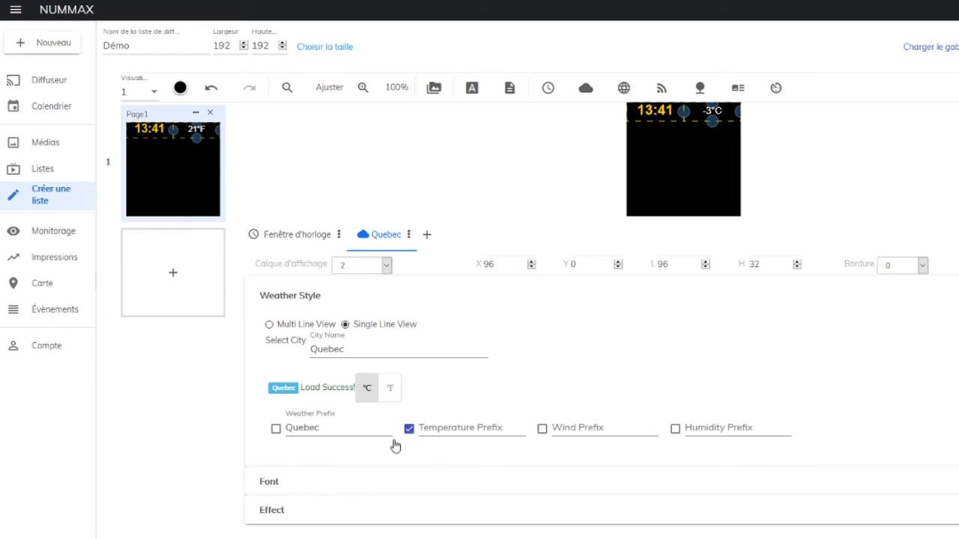
Set the weather text's font size to 24 px
{"action": "left_click", "coordinate": [376, 485]}
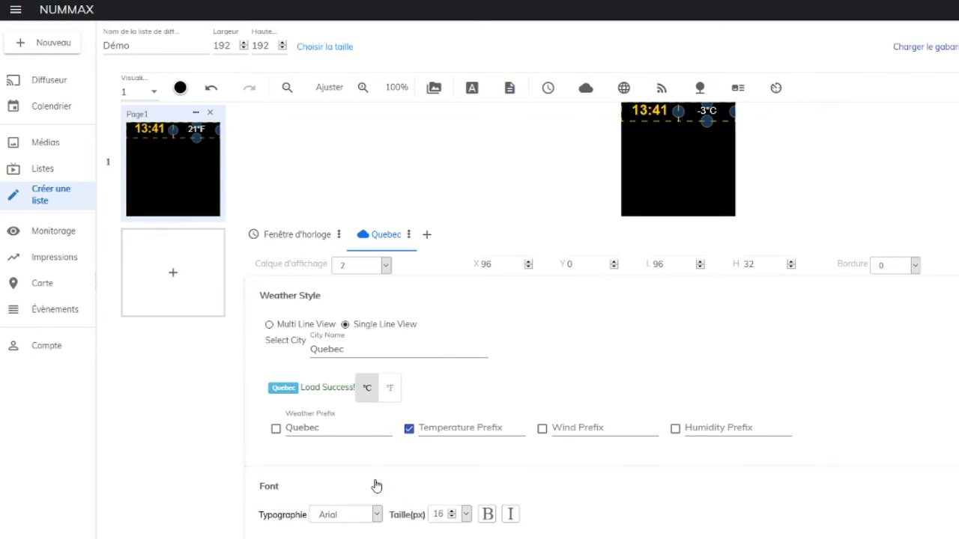
{"action": "scroll", "coordinate": [385, 463], "scroll_direction": "down", "scroll_amount": 1}
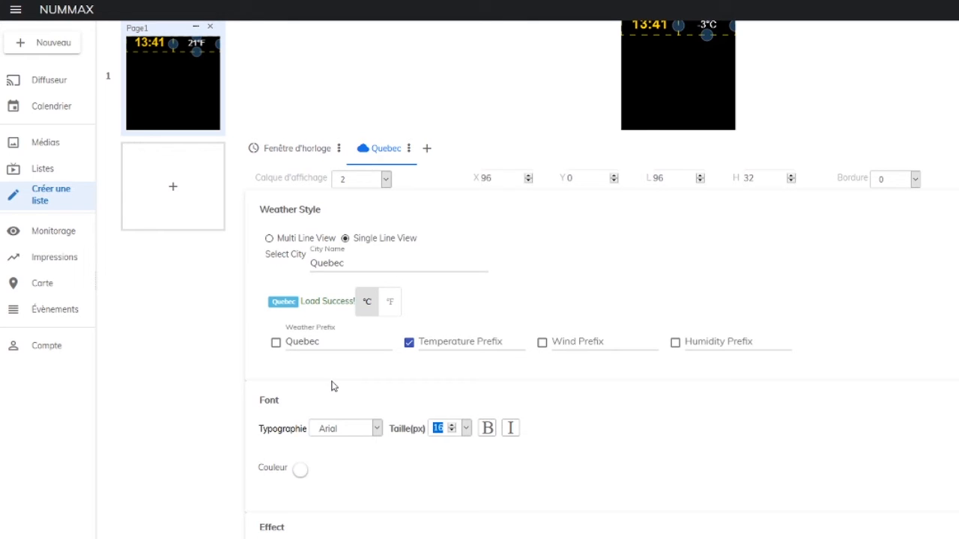
{"action": "type", "text": "24"}
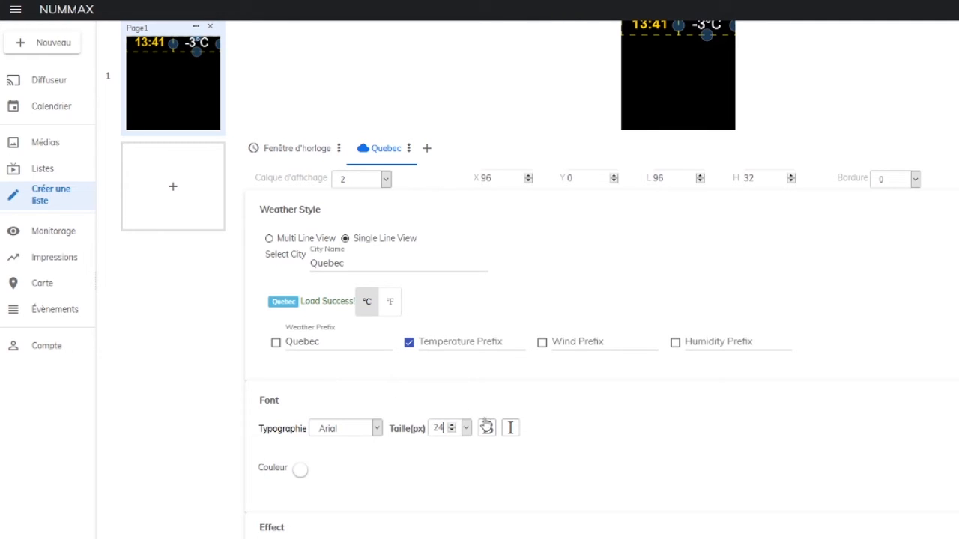
Give the weather text the Move Left effect at 20 px/s and set its play duration to 30 seconds
{"action": "left_click", "coordinate": [332, 527]}
{"action": "scroll", "coordinate": [332, 412], "scroll_direction": "down", "scroll_amount": 1}
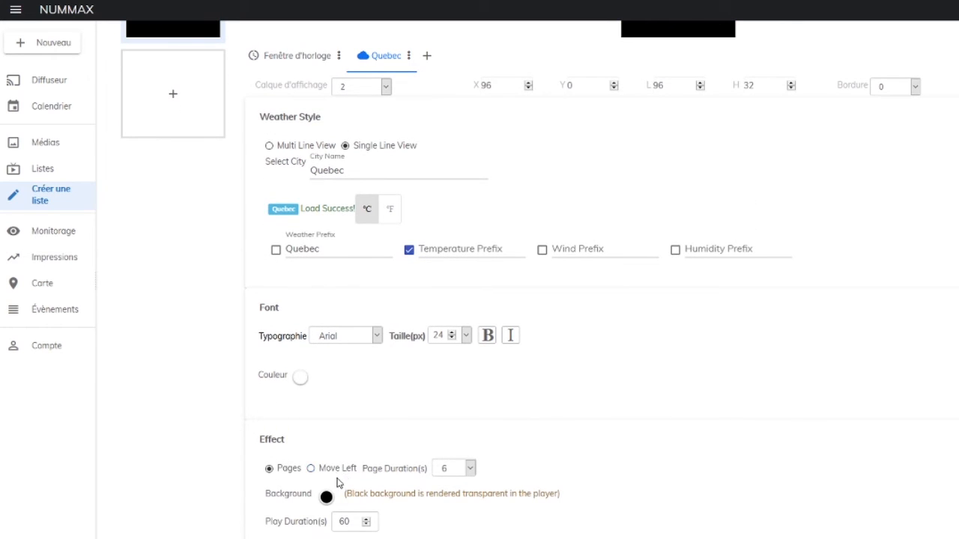
{"action": "left_click", "coordinate": [335, 470]}
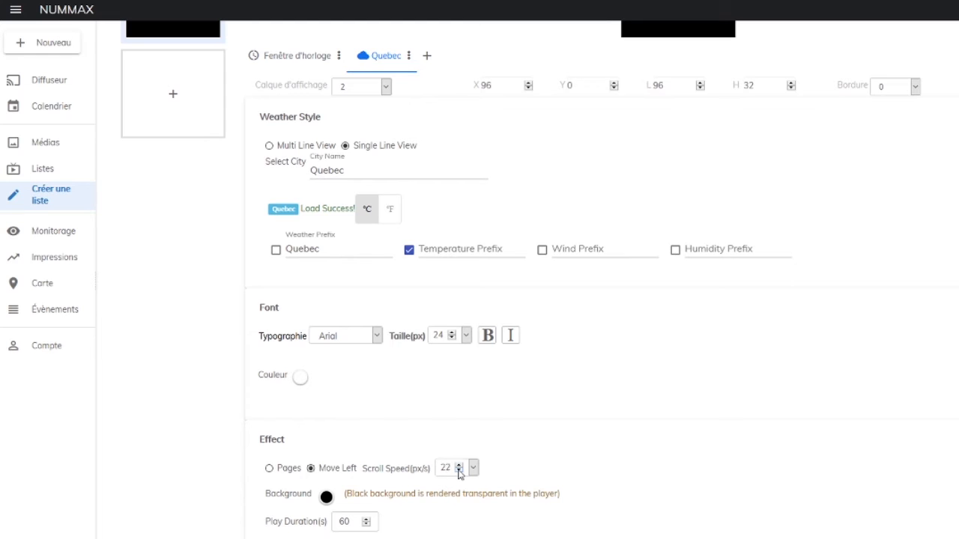
{"action": "double_click", "coordinate": [346, 521]}
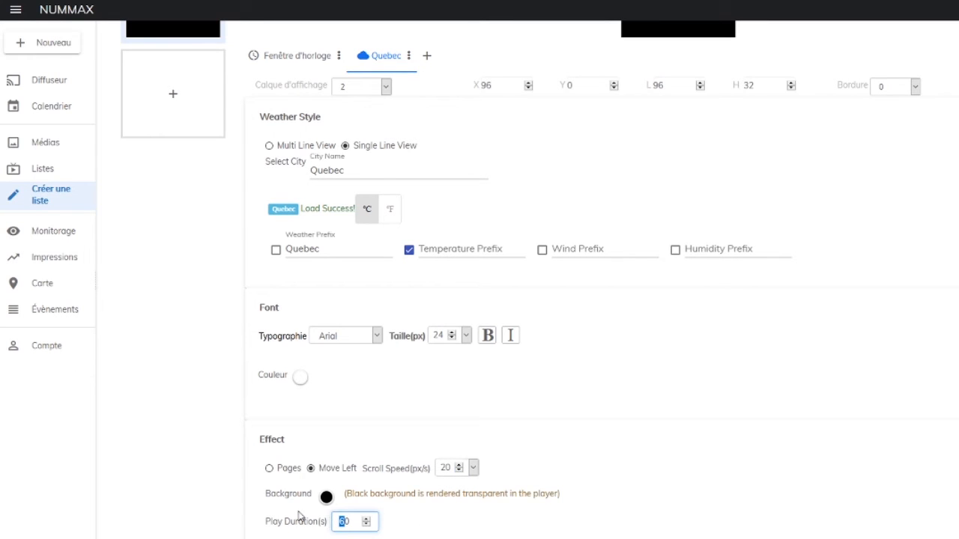
{"action": "left_click", "coordinate": [296, 517]}
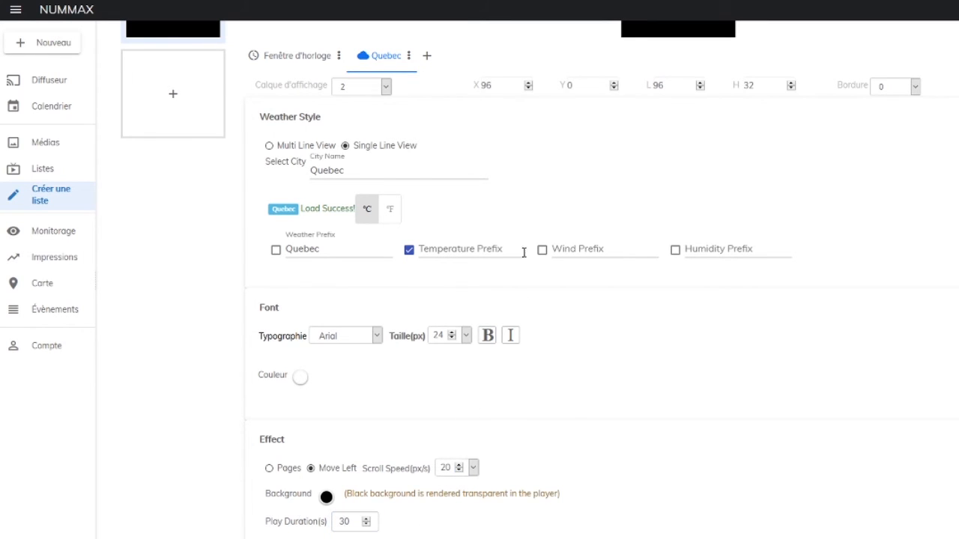
{"action": "scroll", "coordinate": [524, 252], "scroll_direction": "up", "scroll_amount": 3}
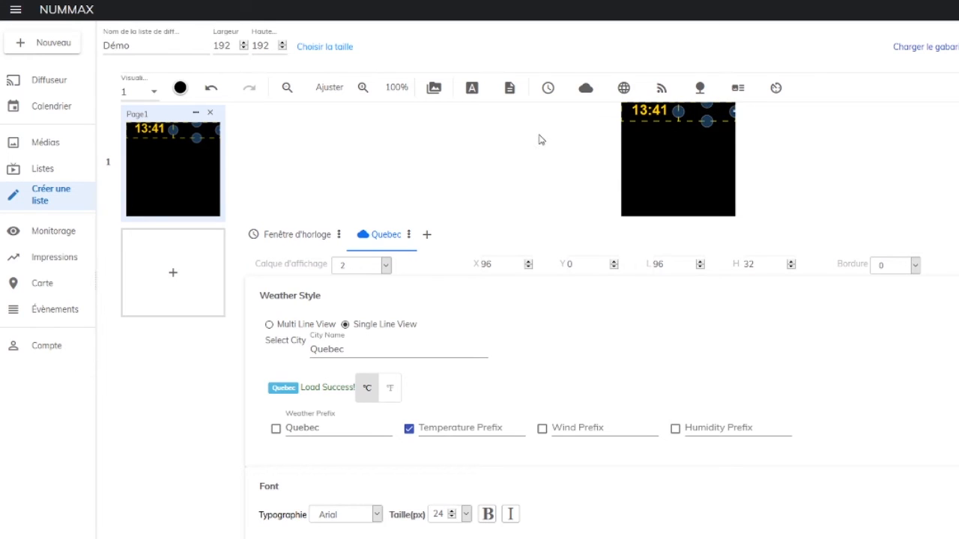
Add an RSS window along the display's lower edge, with Y 160, width 192 and height 32
{"action": "left_click", "coordinate": [662, 89]}
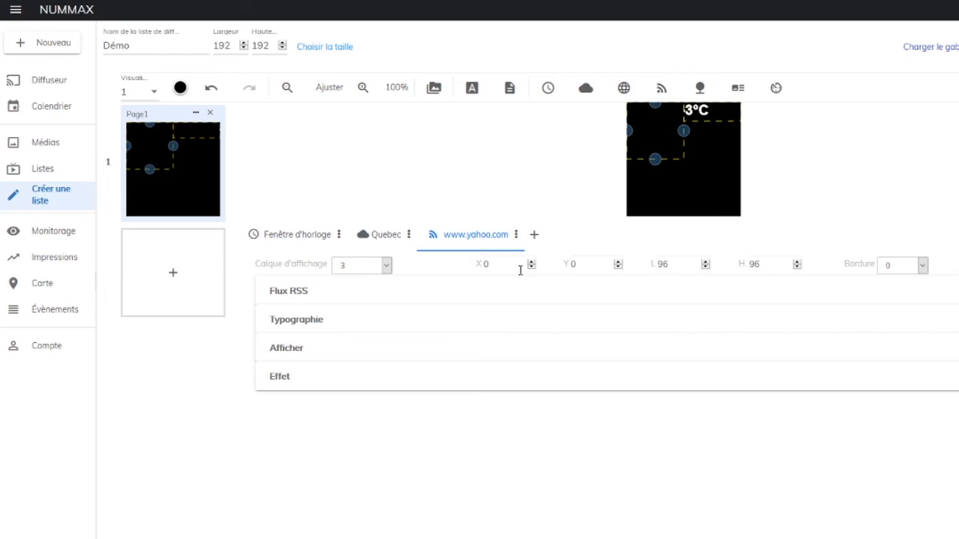
{"action": "double_click", "coordinate": [574, 264]}
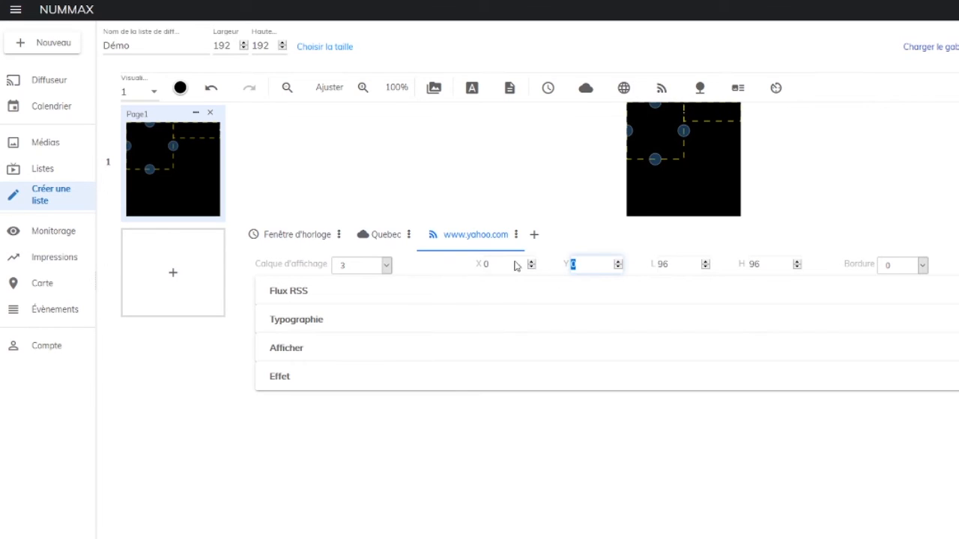
{"action": "type", "text": "160"}
{"action": "key", "text": "Tab"}
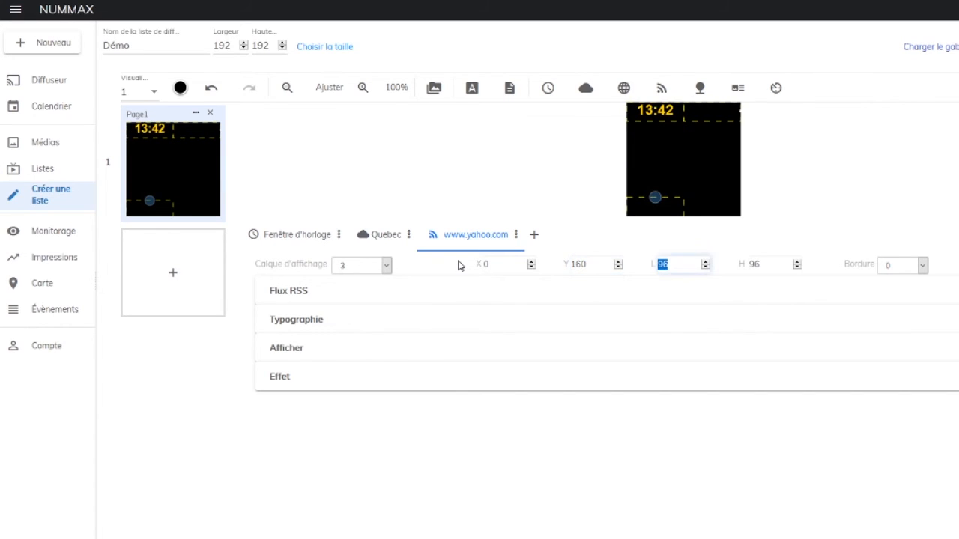
{"action": "type", "text": "19"}
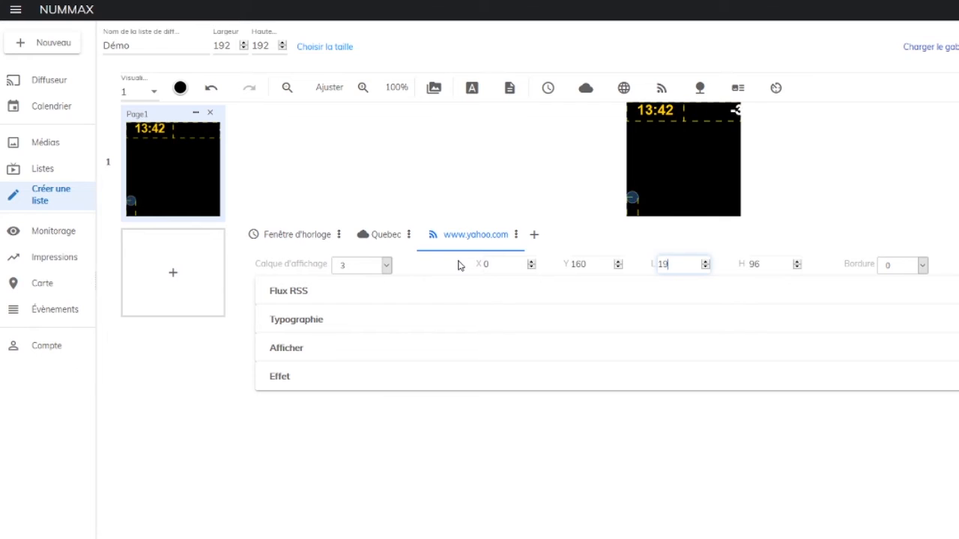
{"action": "type", "text": "2"}
{"action": "key", "text": "Tab"}
{"action": "type", "text": "32"}
Give the RSS window a border of 1 and change the border colour to blue
{"action": "key", "text": "Tab"}
{"action": "key", "text": "Down"}
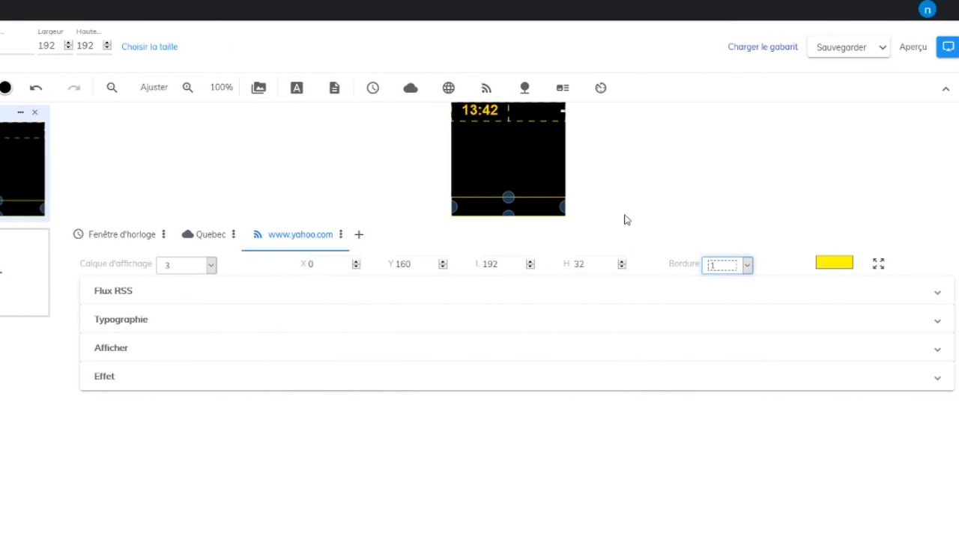
{"action": "left_click", "coordinate": [834, 264]}
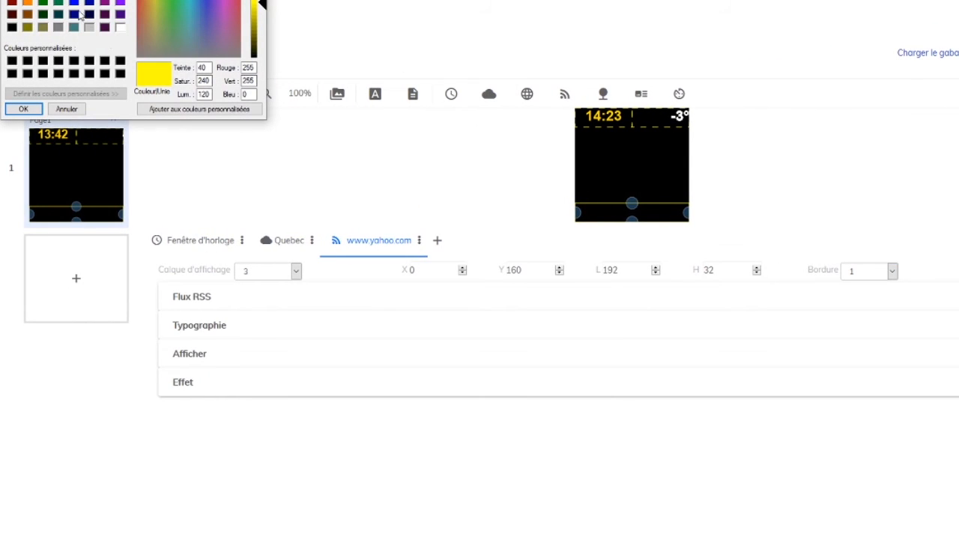
{"action": "left_click", "coordinate": [89, 14]}
{"action": "left_click", "coordinate": [23, 109]}
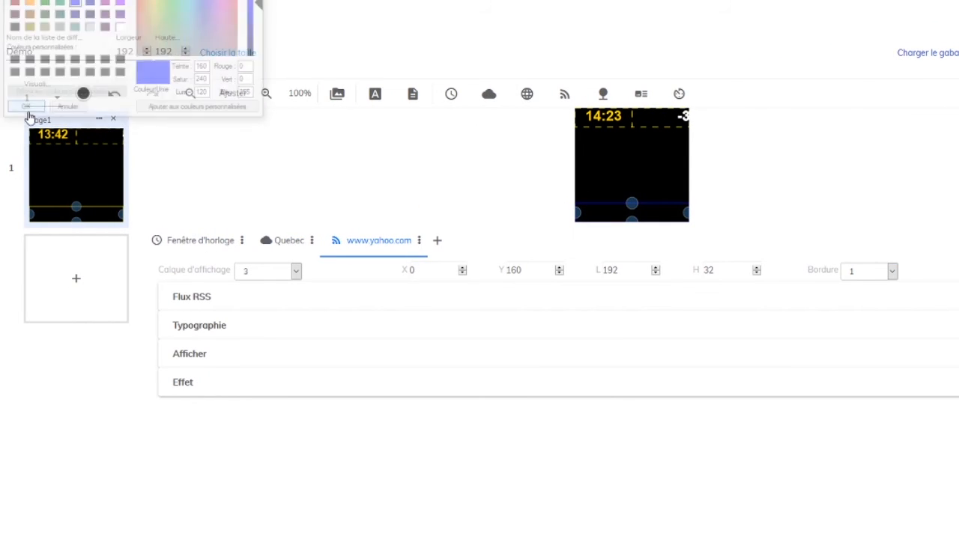
{"action": "left_click", "coordinate": [284, 302]}
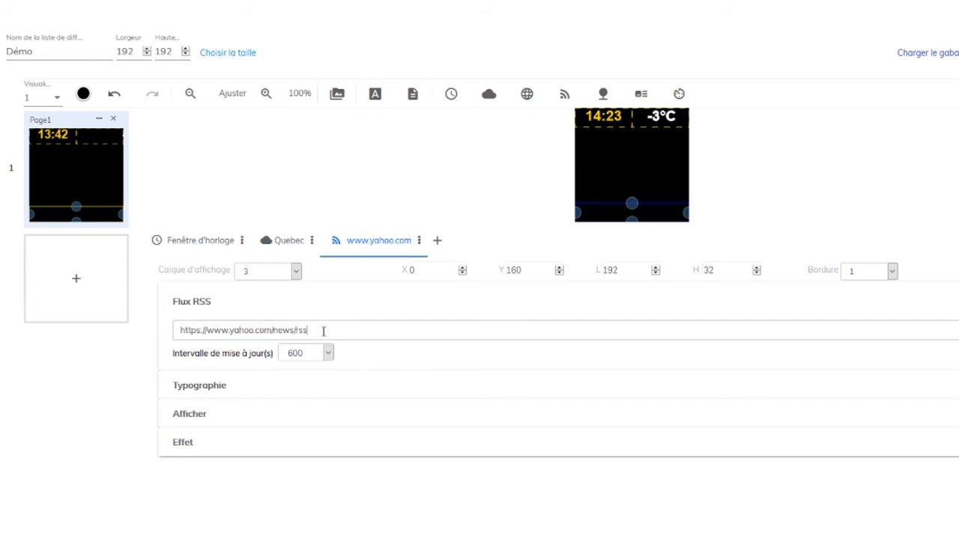
{"action": "left_click_drag", "start_coordinate": [326, 332], "coordinate": [177, 330]}
{"action": "type", "text": "https://www.lapresse.ca/rss/178.xml"}
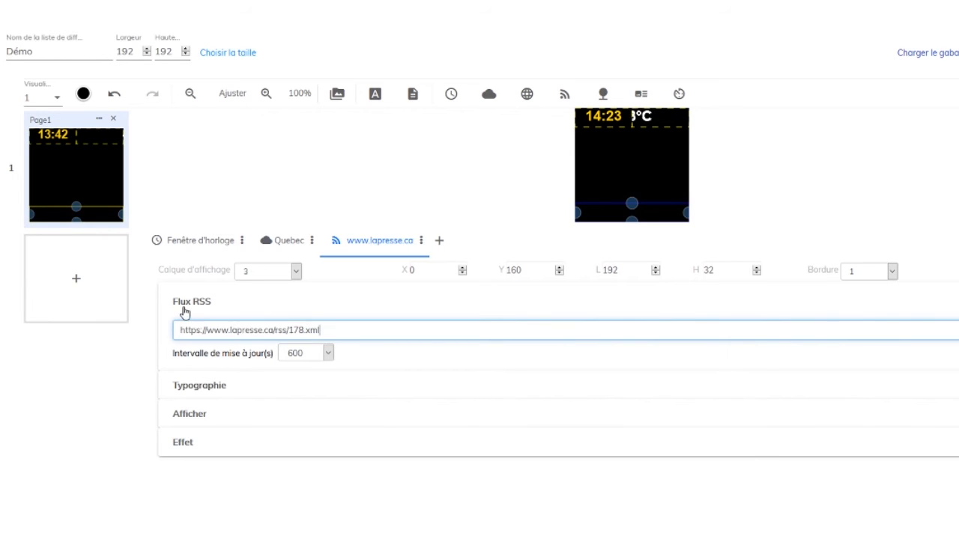
{"action": "key", "text": "Tab"}
Set the RSS window's scrolling speed to 20 px/s and its duration to 30 seconds
{"action": "left_click", "coordinate": [397, 383]}
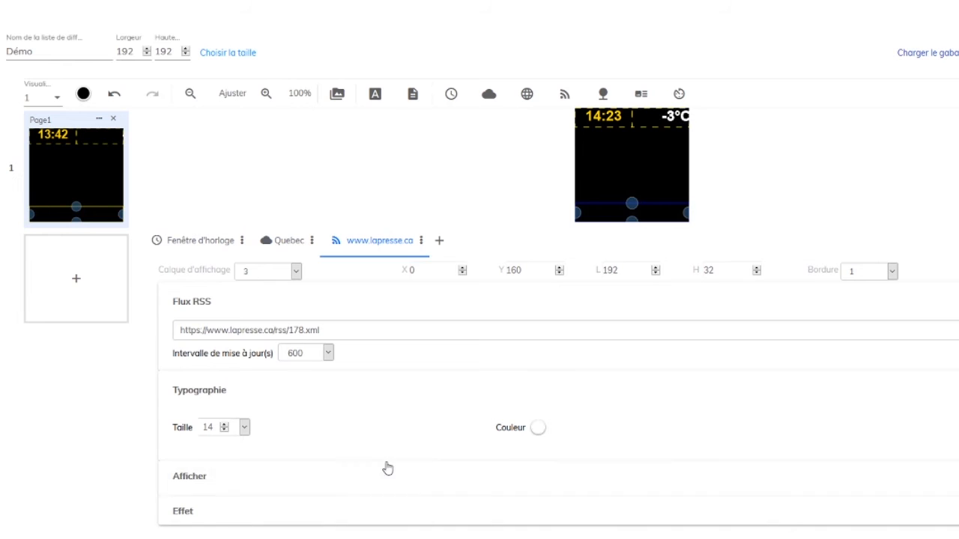
{"action": "left_click", "coordinate": [384, 471]}
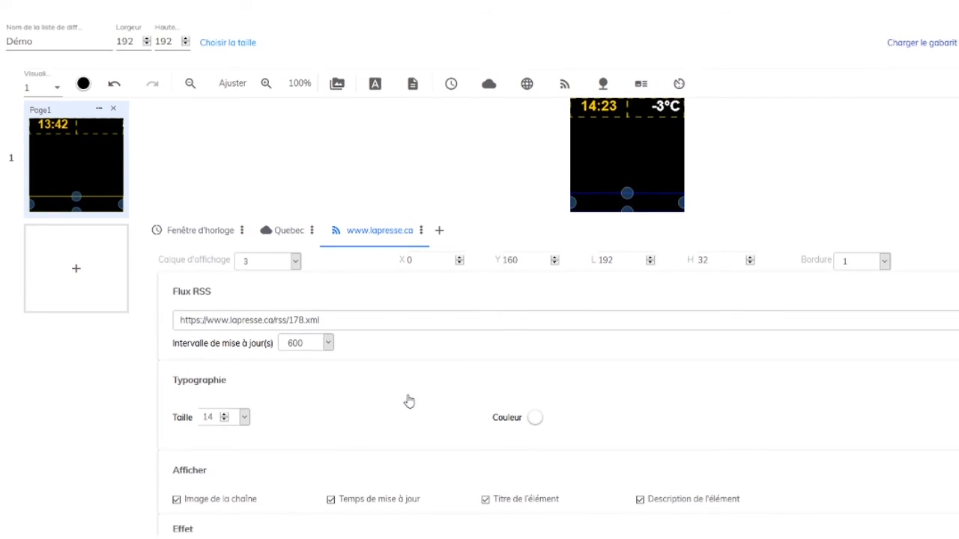
{"action": "left_click", "coordinate": [308, 519]}
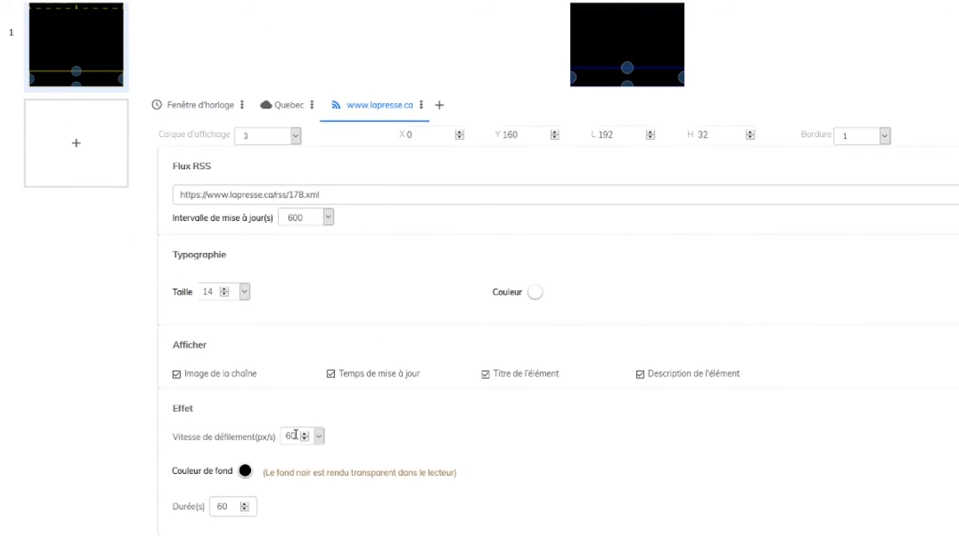
{"action": "left_click_drag", "start_coordinate": [295, 435], "coordinate": [277, 435]}
{"action": "key", "text": "Tab"}
{"action": "key", "text": "Tab"}
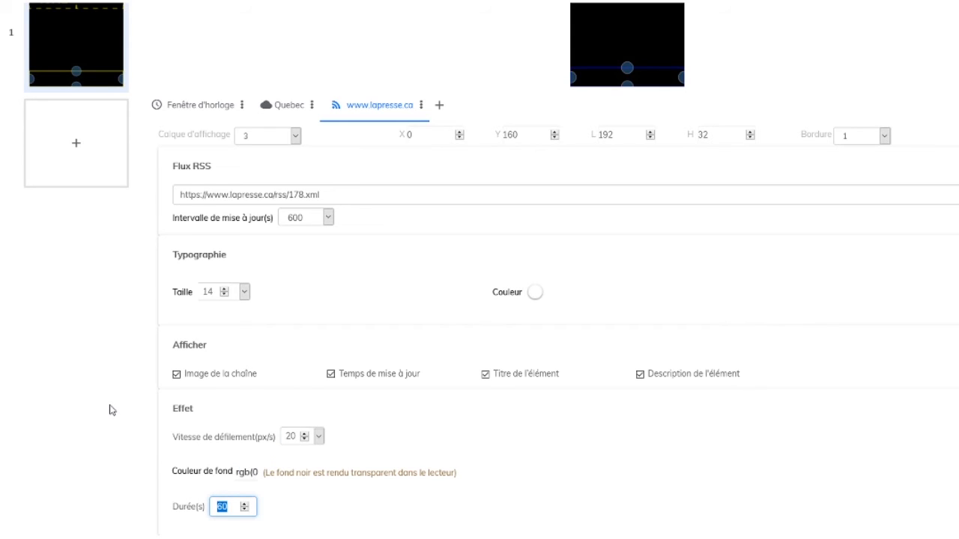
{"action": "type", "text": "30"}
{"action": "scroll", "coordinate": [109, 410], "scroll_direction": "up", "scroll_amount": 2}
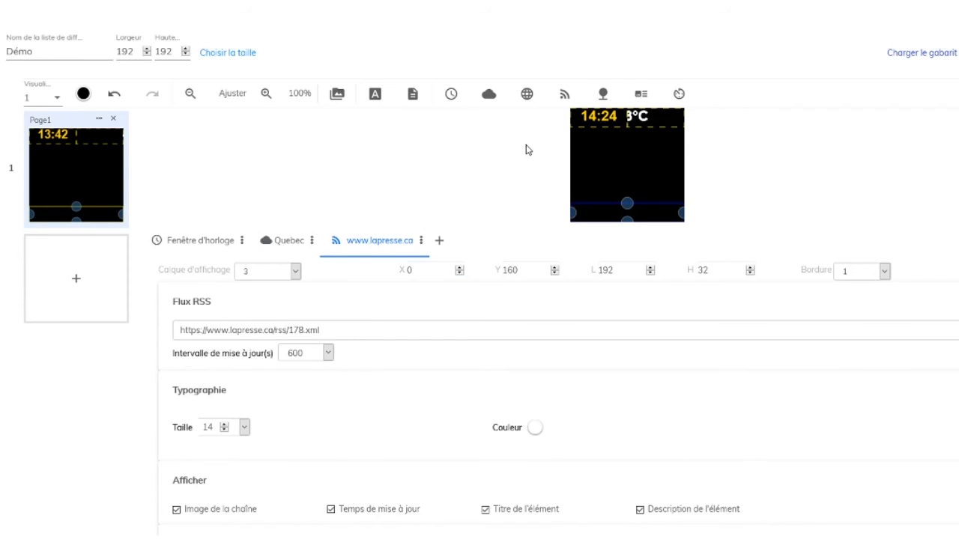
Add a file window between the clock row and the RSS strip, with height 128 and Y 32
{"action": "left_click", "coordinate": [337, 96]}
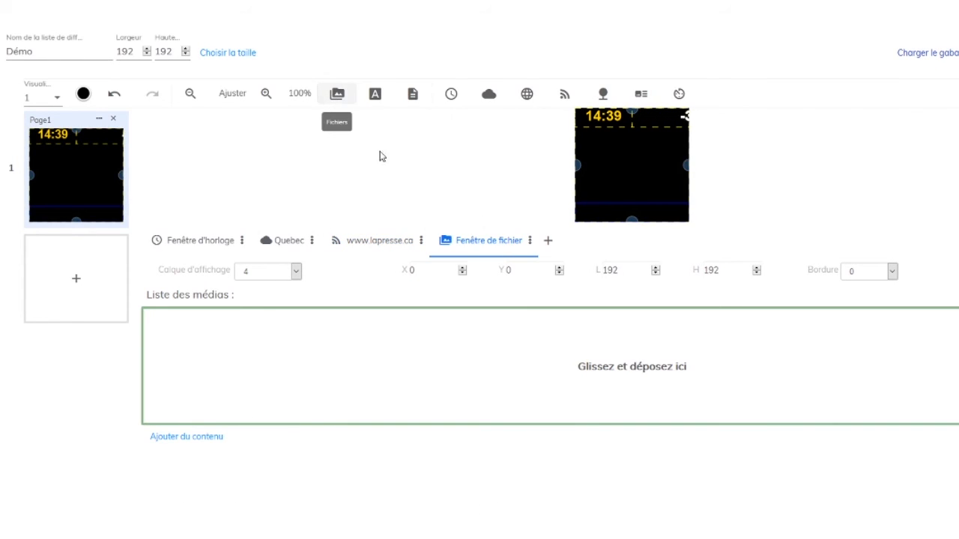
{"action": "double_click", "coordinate": [709, 267]}
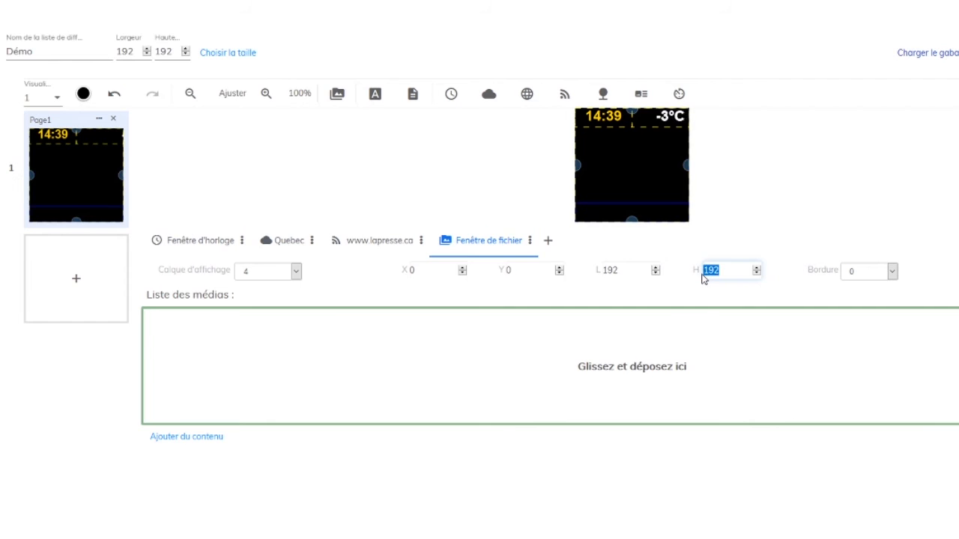
{"action": "type", "text": "128"}
{"action": "left_click", "coordinate": [526, 270]}
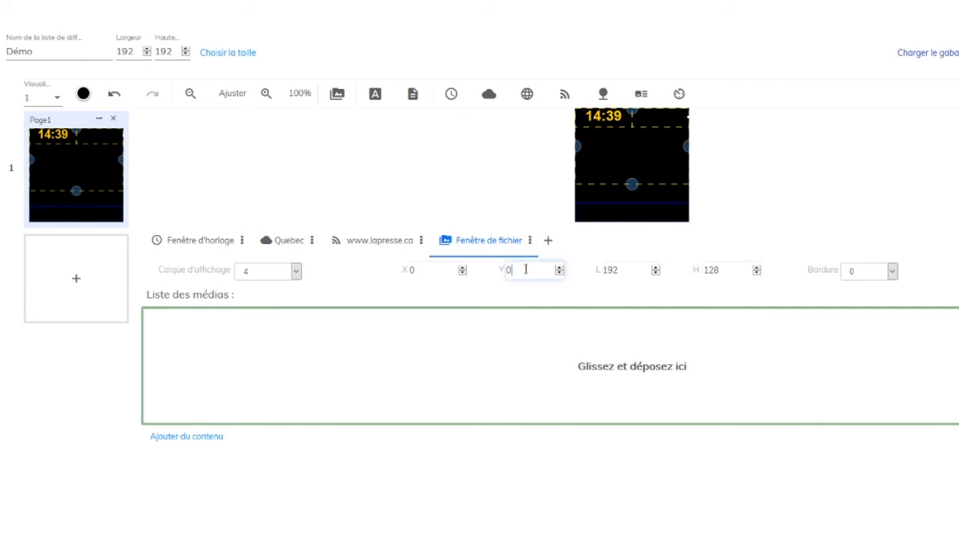
{"action": "type", "text": "32"}
{"action": "key", "text": "Tab"}
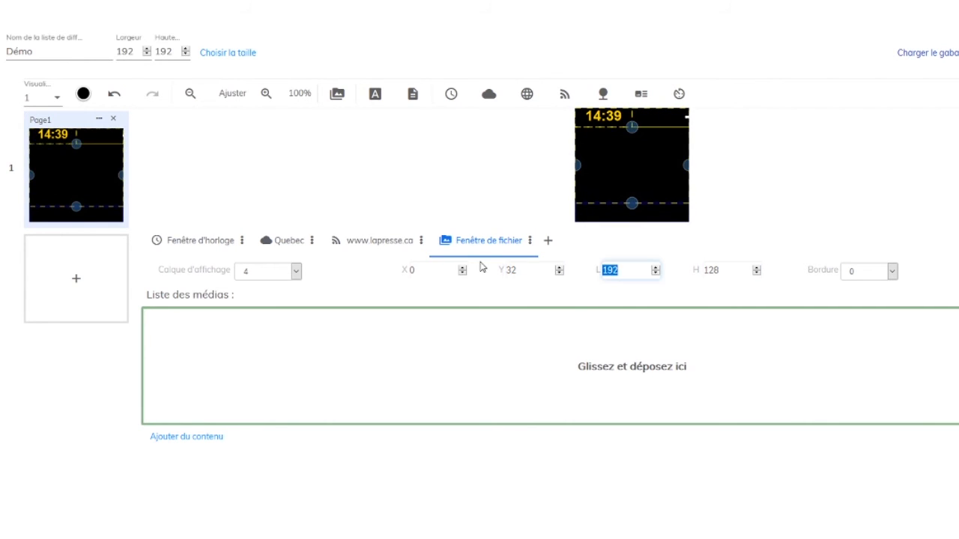
{"action": "key", "text": "Tab"}
{"action": "left_click", "coordinate": [441, 224]}
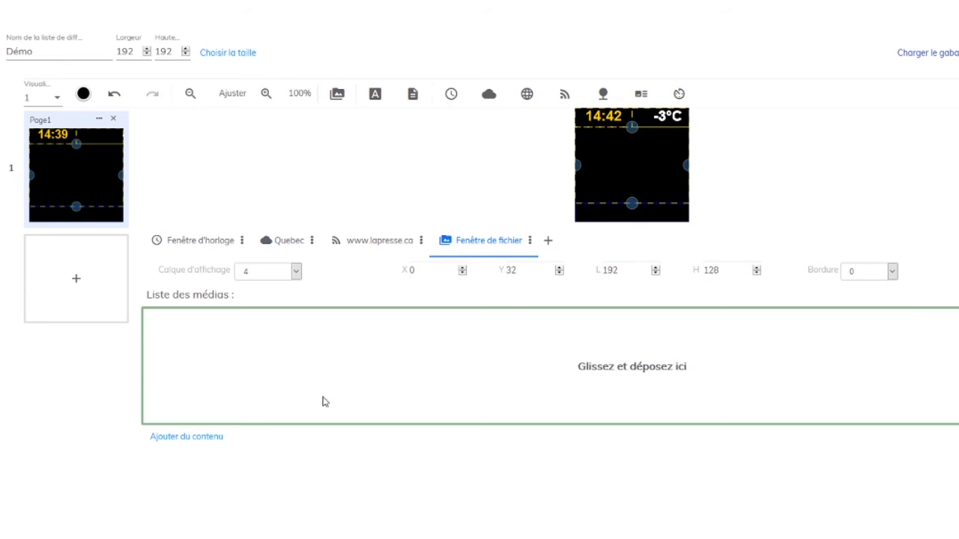
Add all six images from the "ville de quebec" media folder to the file window
{"action": "left_click", "coordinate": [187, 437]}
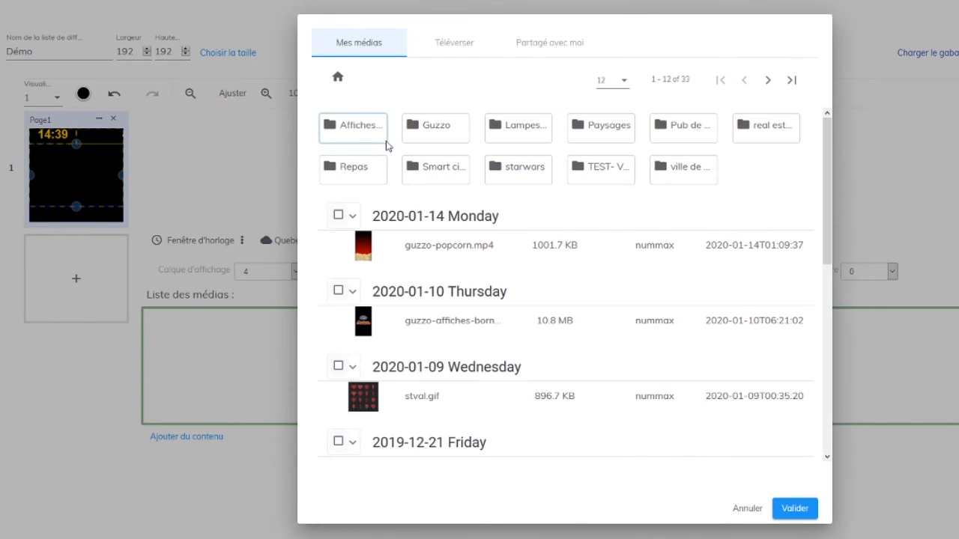
{"action": "left_click", "coordinate": [686, 175]}
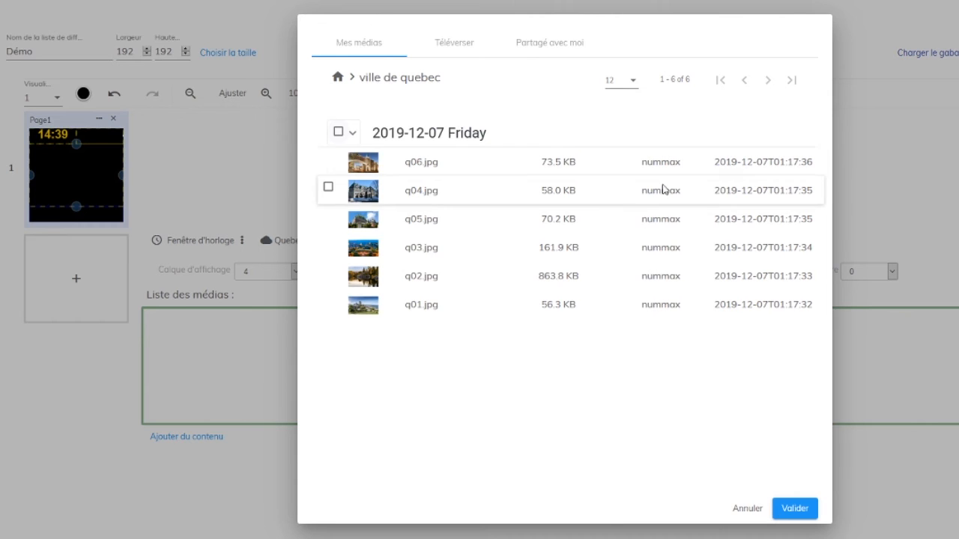
{"action": "left_click", "coordinate": [337, 132]}
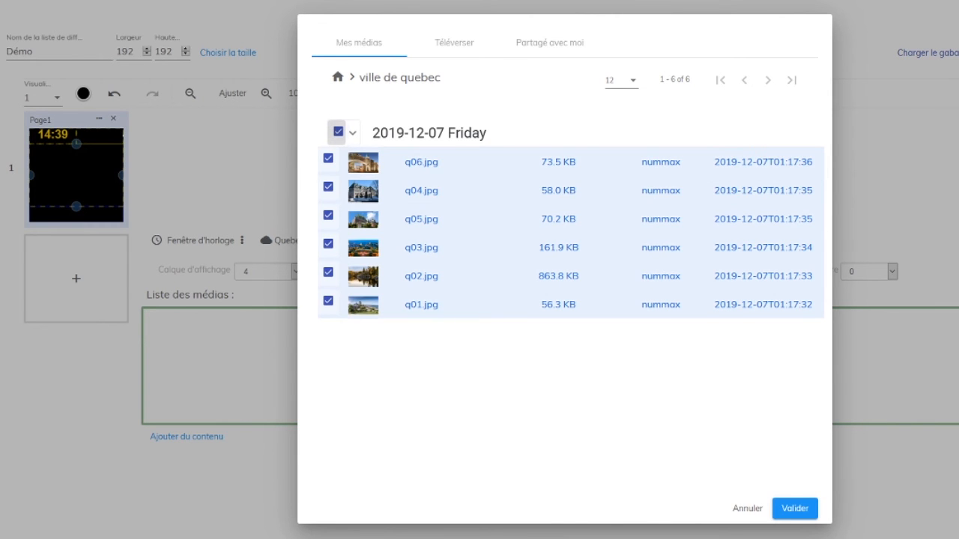
{"action": "left_click", "coordinate": [791, 509]}
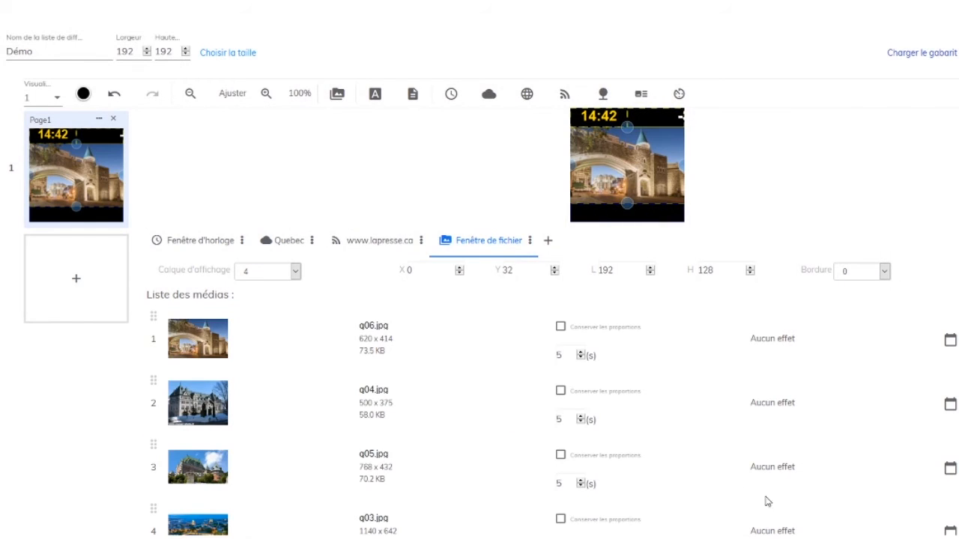
Apply the random effect (Effet aléatoire) to all six images, from q06.jpg to q01.jpg, in the media list
{"action": "scroll", "coordinate": [663, 372], "scroll_direction": "down", "scroll_amount": 1}
{"action": "scroll", "coordinate": [663, 372], "scroll_direction": "down", "scroll_amount": 2}
{"action": "left_click", "coordinate": [760, 159]}
{"action": "left_click", "coordinate": [764, 217]}
{"action": "left_click", "coordinate": [766, 225]}
{"action": "left_click", "coordinate": [768, 264]}
{"action": "left_click", "coordinate": [765, 291]}
{"action": "left_click", "coordinate": [777, 44]}
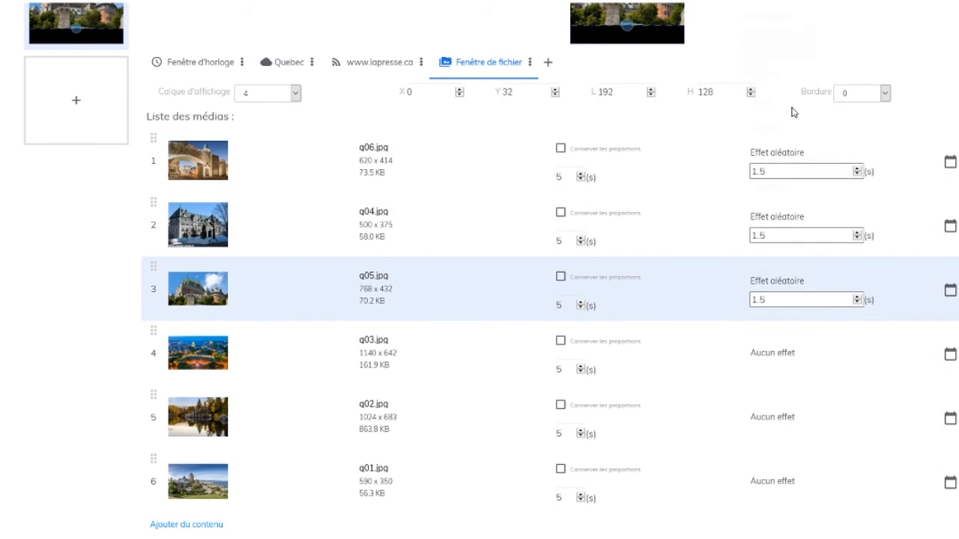
{"action": "left_click", "coordinate": [771, 353]}
{"action": "left_click", "coordinate": [777, 66]}
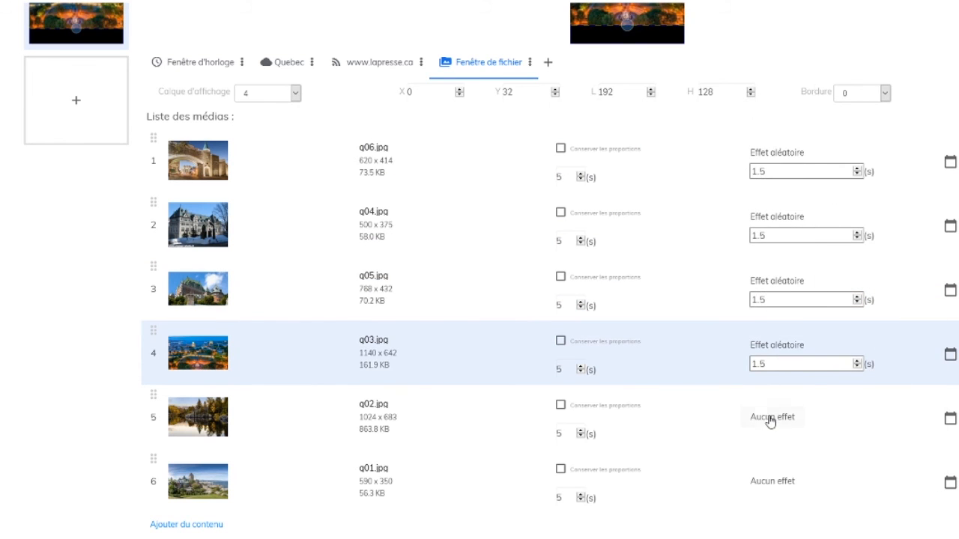
{"action": "left_click", "coordinate": [772, 417]}
{"action": "left_click", "coordinate": [783, 133]}
{"action": "left_click", "coordinate": [809, 484]}
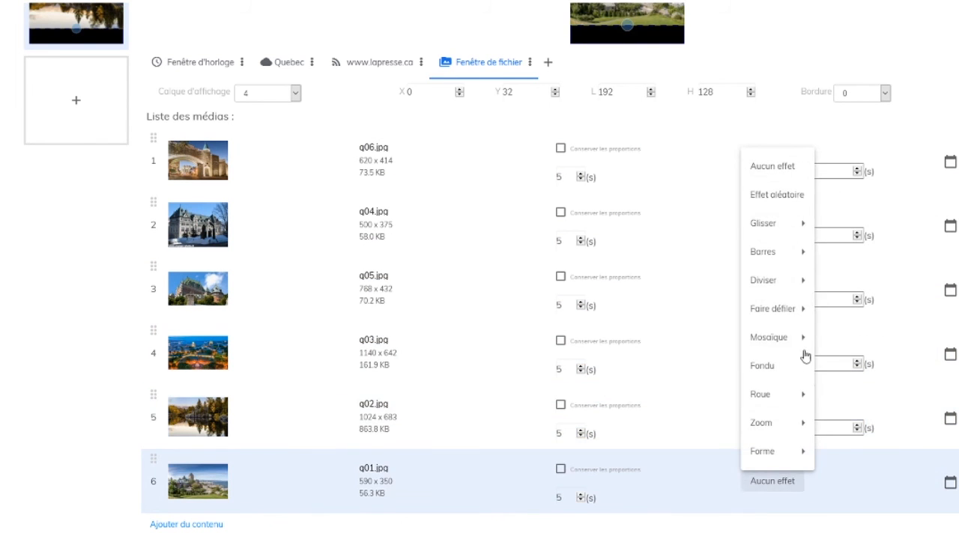
{"action": "left_click", "coordinate": [785, 200]}
{"action": "scroll", "coordinate": [621, 197], "scroll_direction": "up", "scroll_amount": 3}
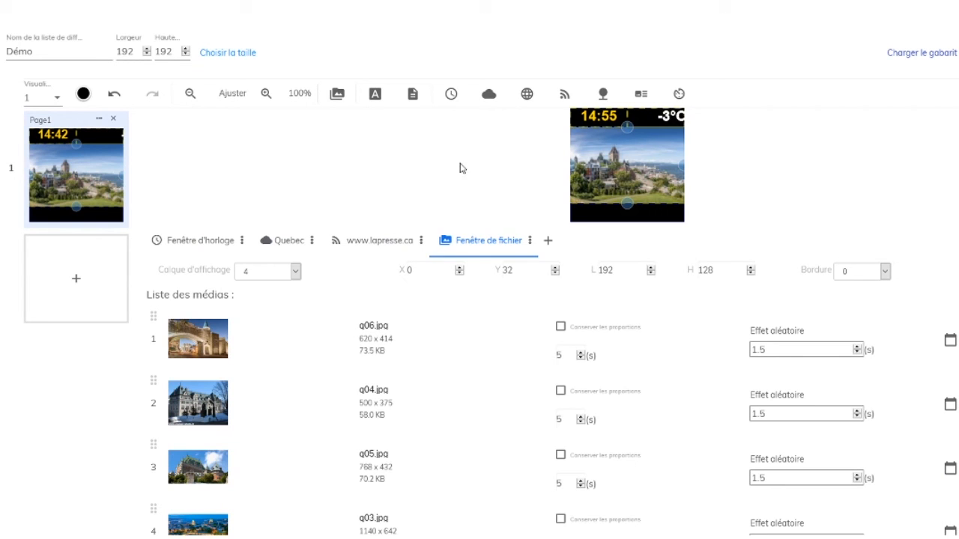
Add a second page to the playlist and place a file window on it
{"action": "left_click", "coordinate": [90, 265]}
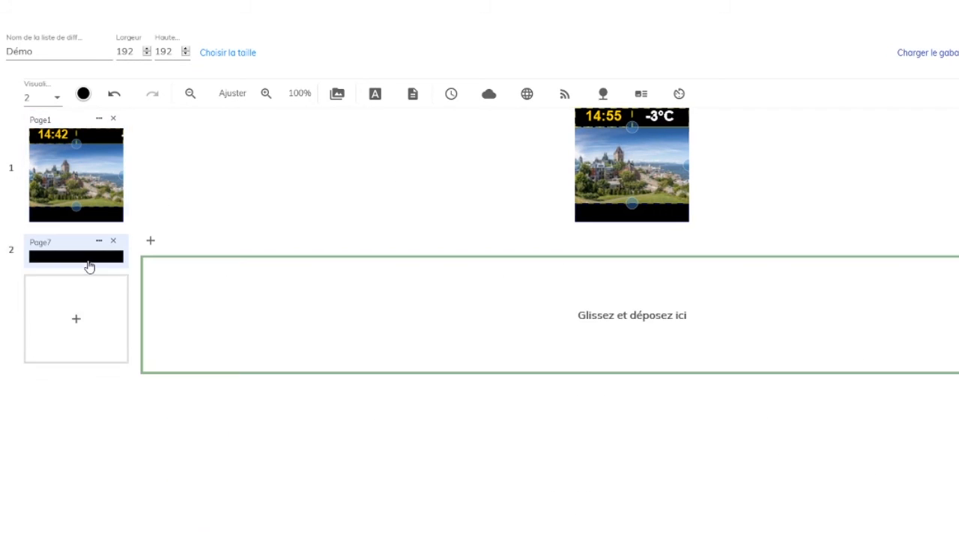
{"action": "left_click", "coordinate": [152, 245]}
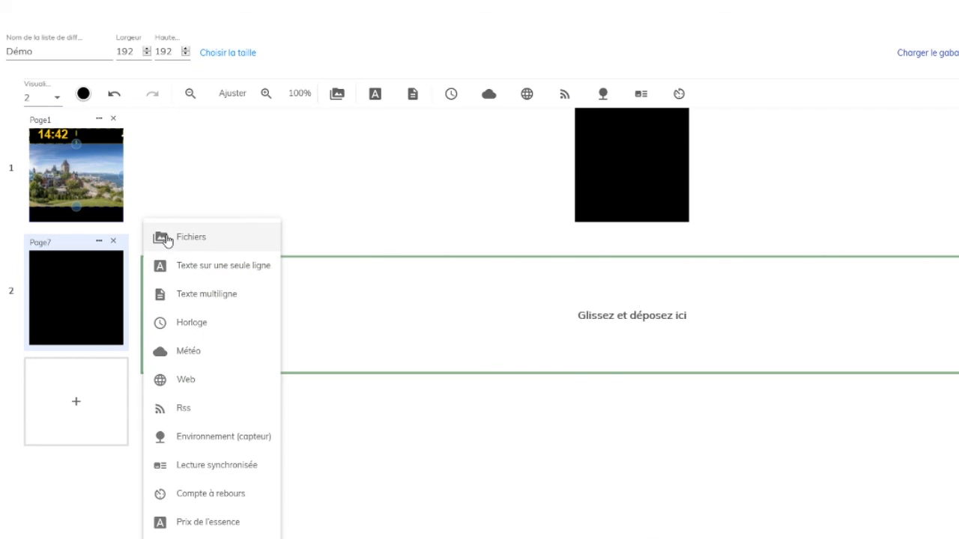
{"action": "left_click", "coordinate": [168, 242]}
Add the Nummax_DemoReel video from the media library to the second page's file window
{"action": "left_click", "coordinate": [192, 441]}
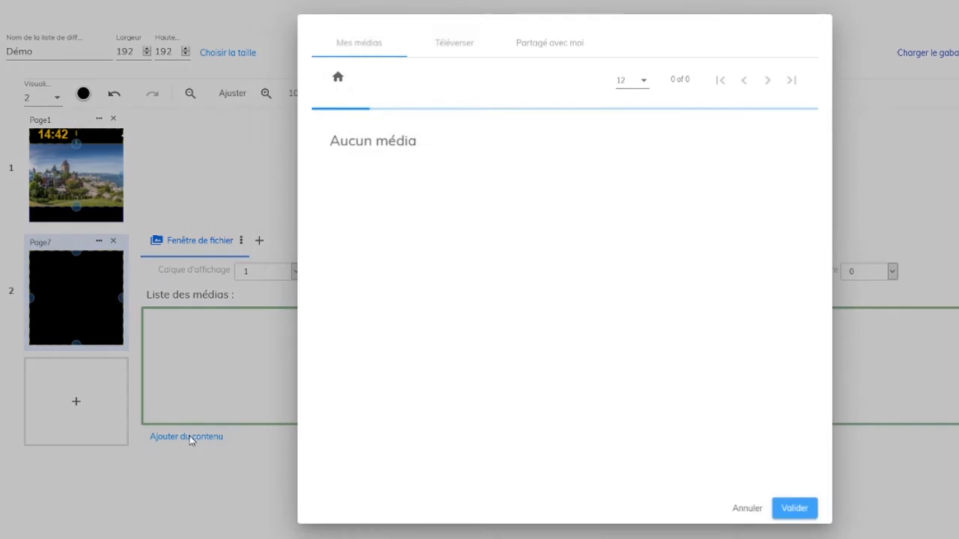
{"action": "scroll", "coordinate": [383, 290], "scroll_direction": "down", "scroll_amount": 2}
{"action": "scroll", "coordinate": [383, 290], "scroll_direction": "down", "scroll_amount": 3}
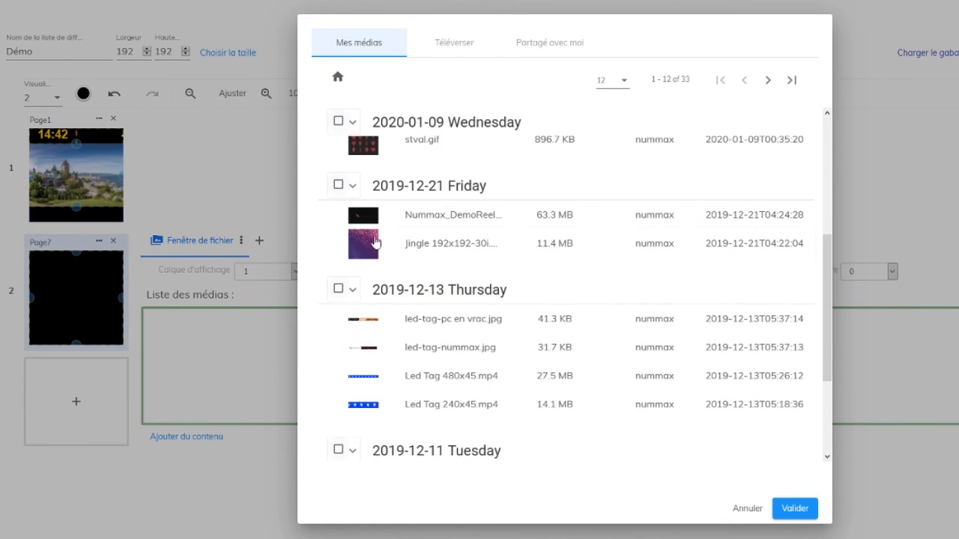
{"action": "left_click", "coordinate": [442, 215]}
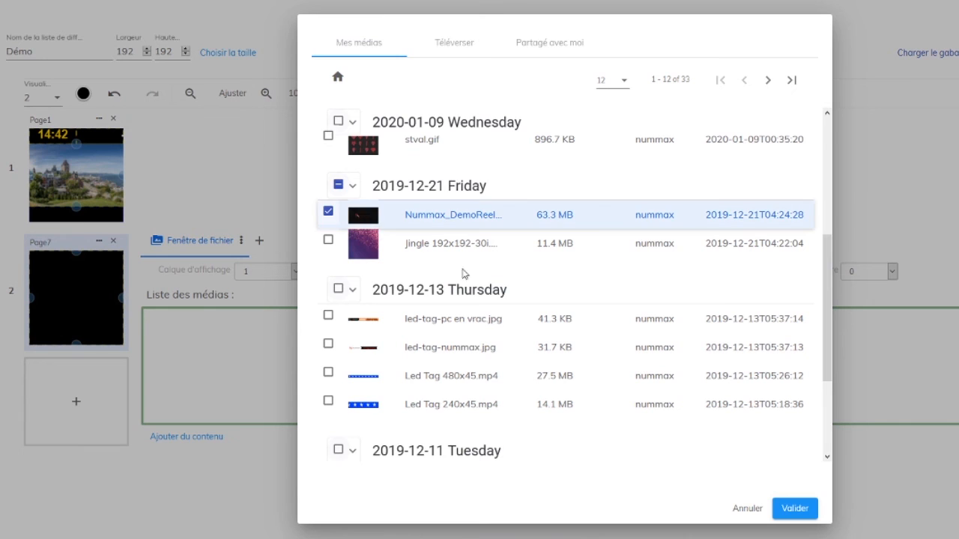
{"action": "left_click", "coordinate": [794, 508]}
Set the video window's height to 110 and its Y position to 41
{"action": "double_click", "coordinate": [732, 274]}
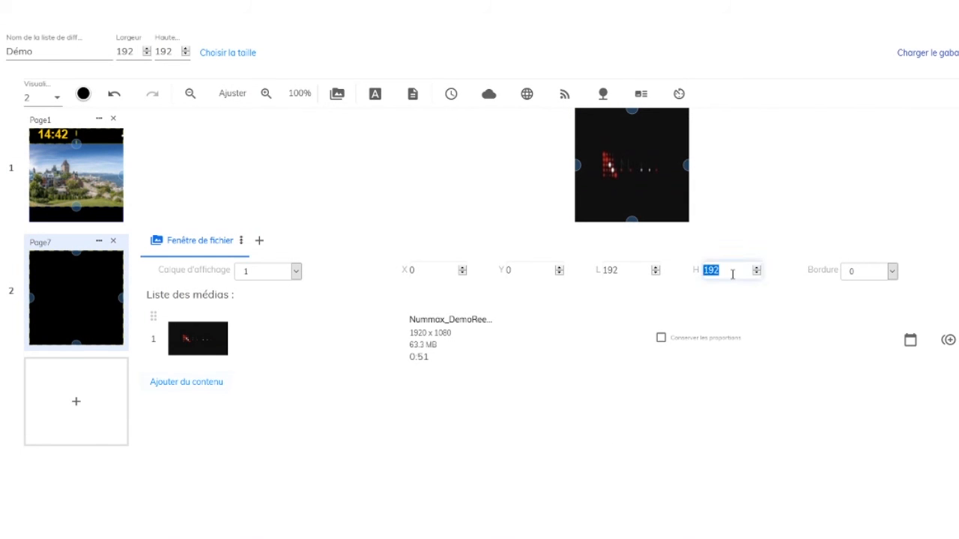
{"action": "type", "text": "110"}
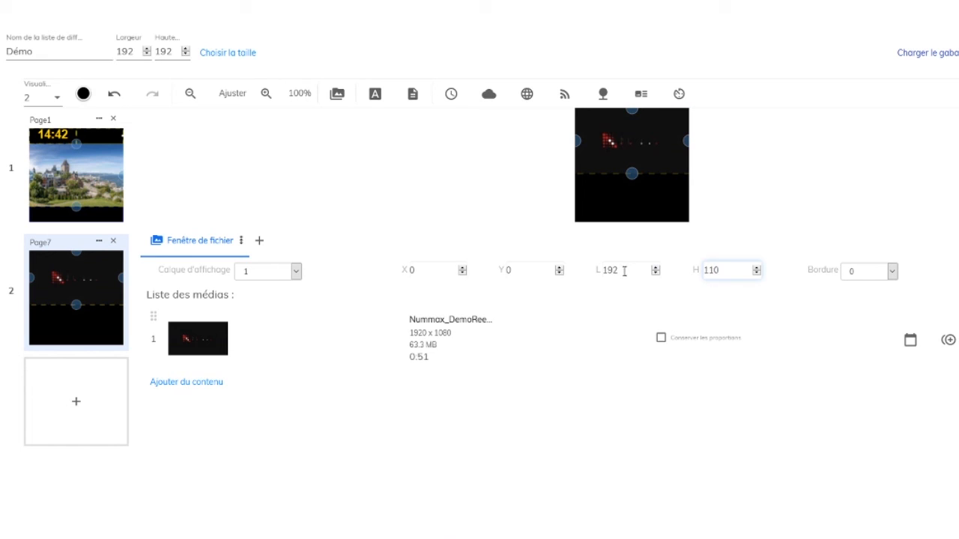
{"action": "double_click", "coordinate": [502, 267]}
{"action": "type", "text": "41"}
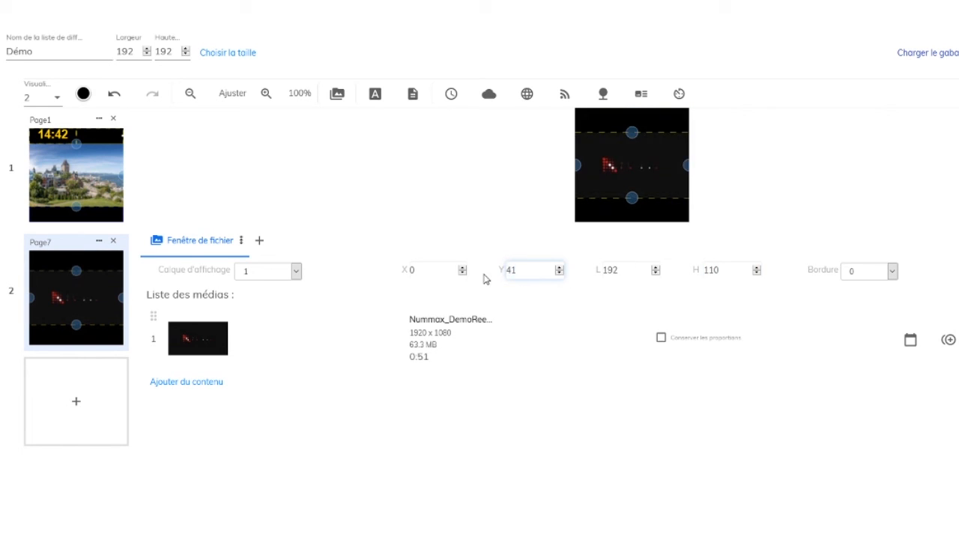
Add an empty third page to the Démo playlist
{"action": "key", "text": "Tab"}
{"action": "key", "text": "Tab"}
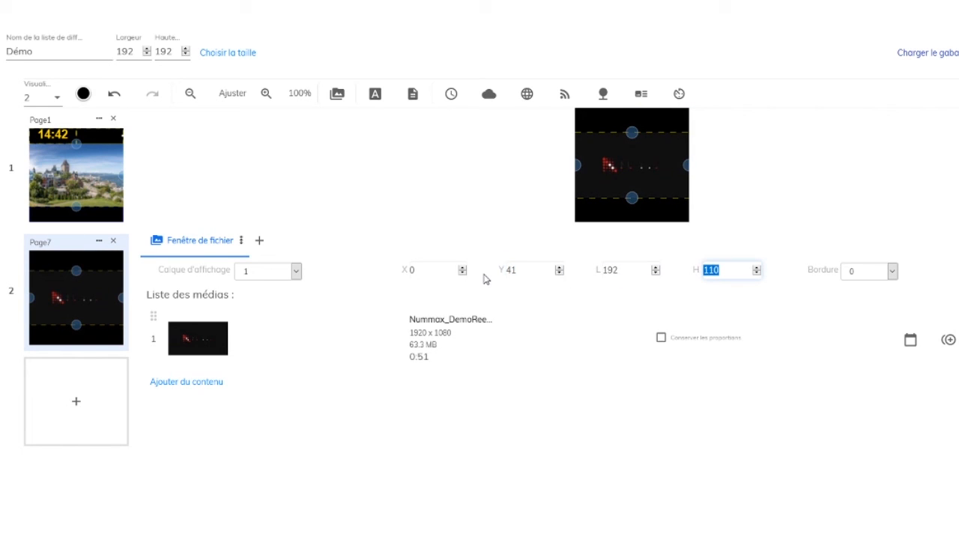
{"action": "left_click", "coordinate": [82, 410]}
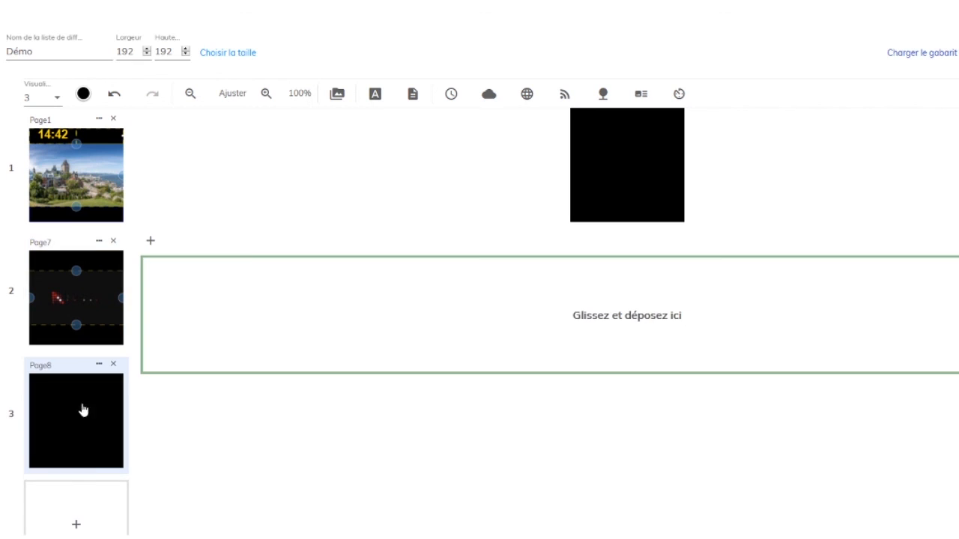
{"action": "left_click", "coordinate": [75, 525]}
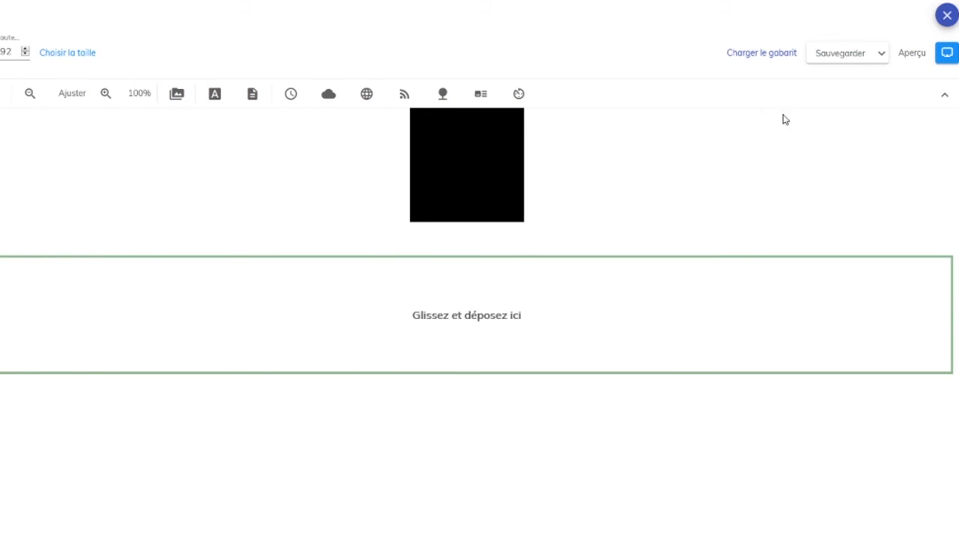
Save the Démo playlist as a template (gabarit)
{"action": "left_click", "coordinate": [845, 54]}
{"action": "left_click", "coordinate": [881, 55]}
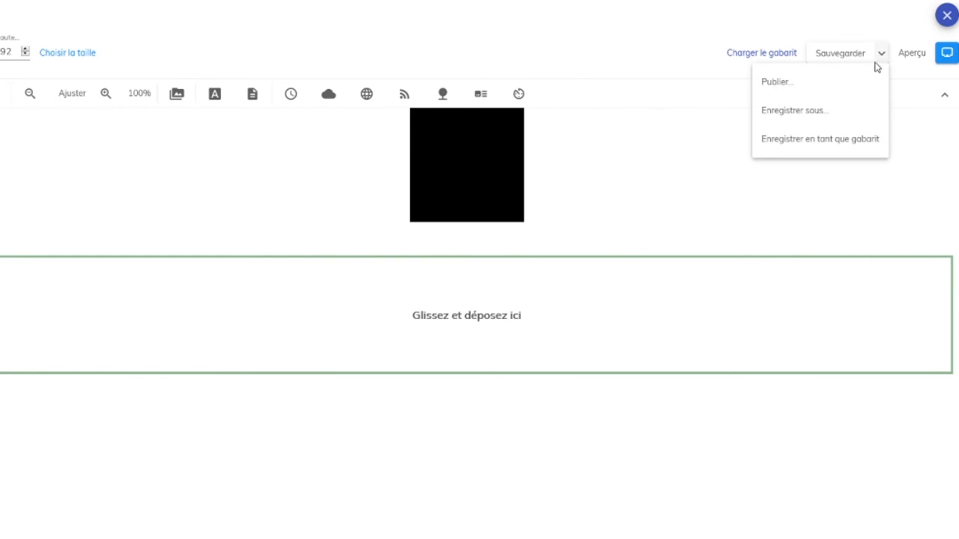
{"action": "left_click", "coordinate": [822, 135]}
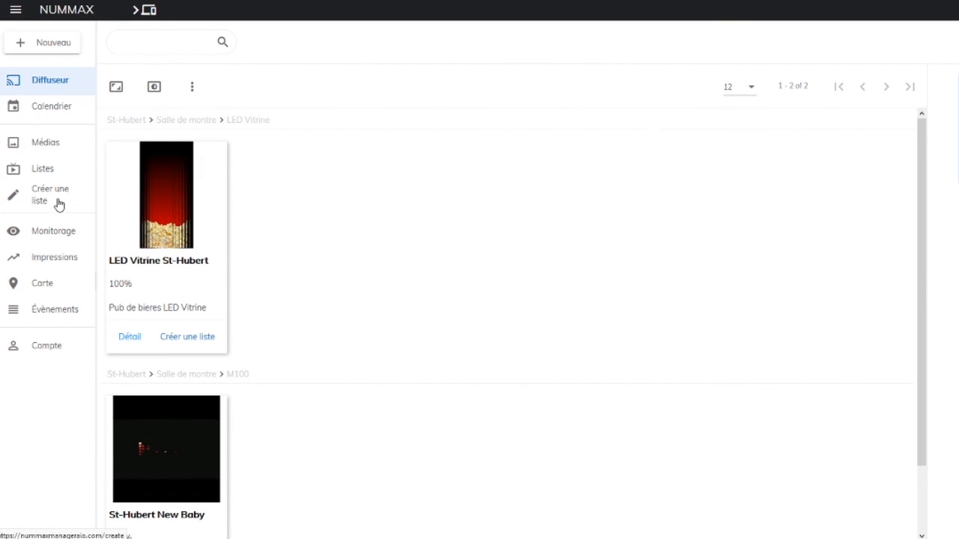
Start a new playlist and load the first "demo" template into it
{"action": "left_click", "coordinate": [59, 203]}
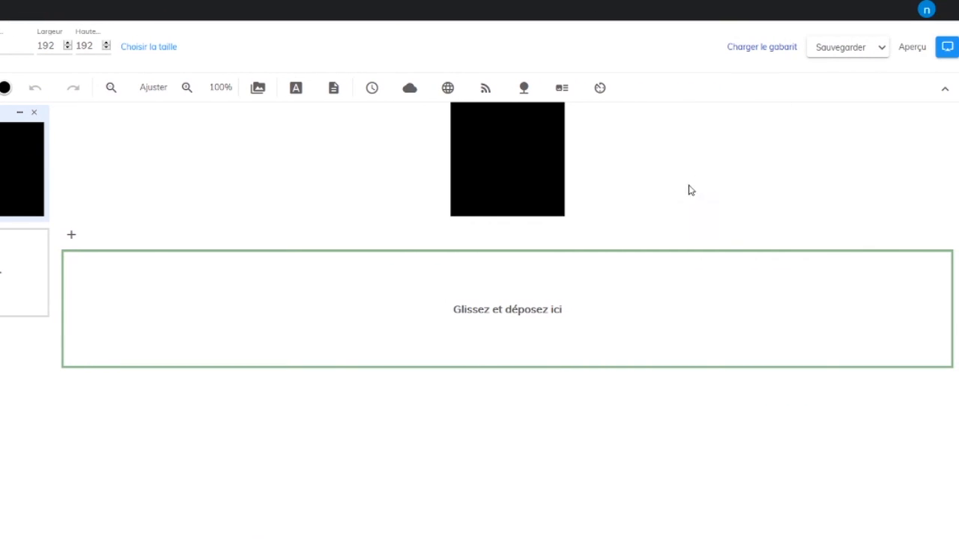
{"action": "left_click", "coordinate": [766, 50]}
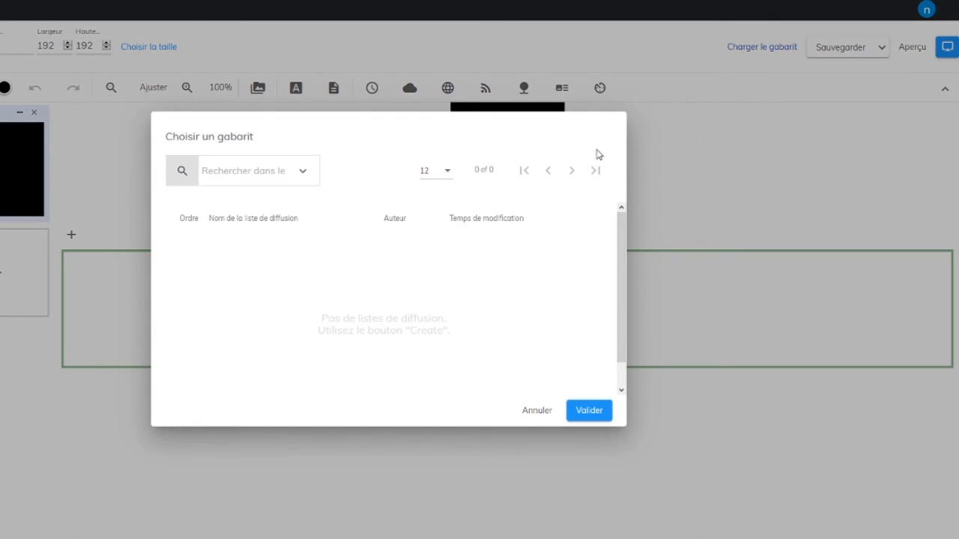
{"action": "left_click", "coordinate": [251, 248]}
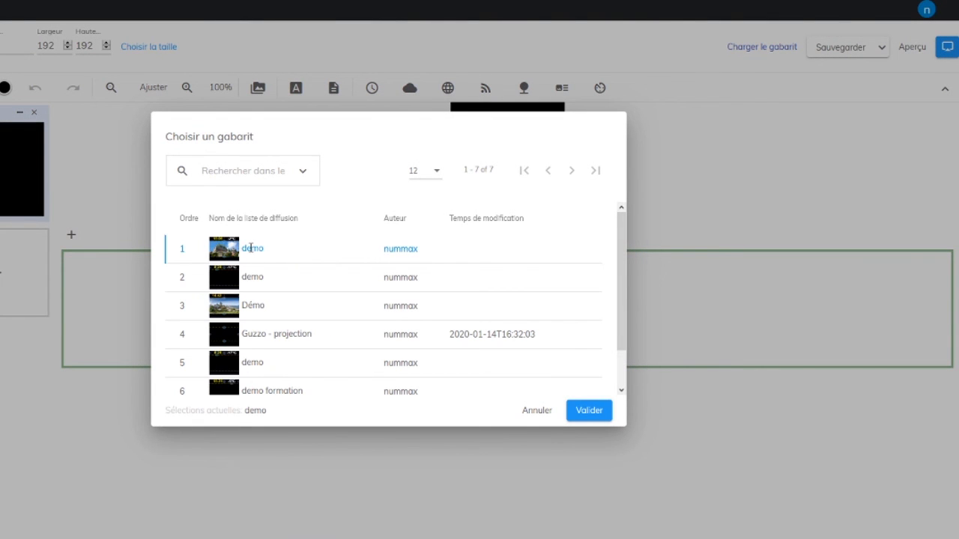
{"action": "left_click", "coordinate": [588, 411]}
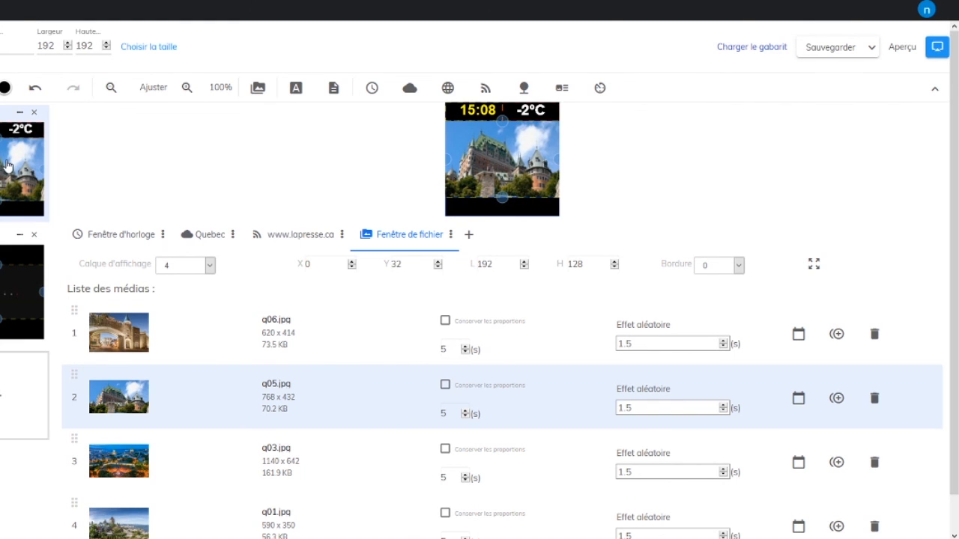
Move q05.jpg to first place in the file window's media list, ahead of q06.jpg, and save the playlist
{"action": "left_click_drag", "start_coordinate": [70, 371], "coordinate": [70, 330]}
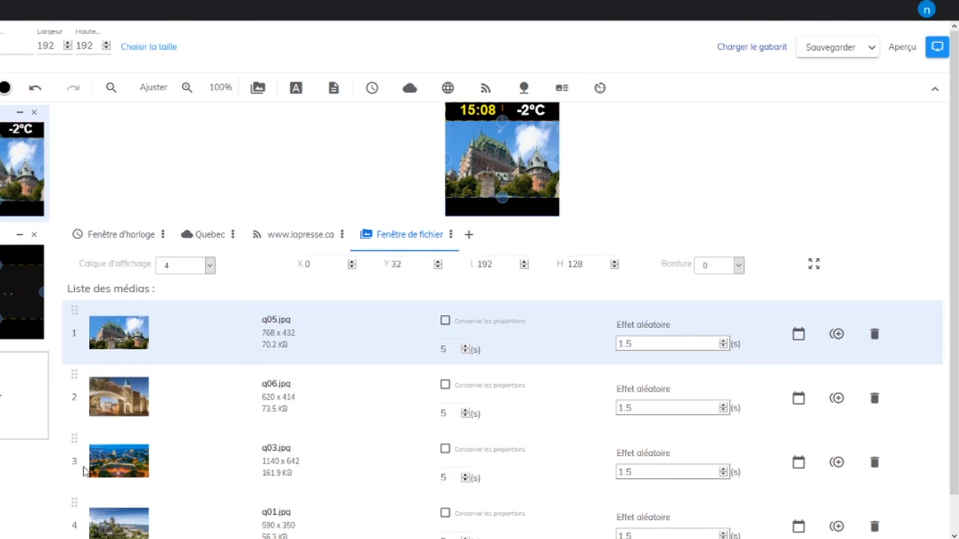
{"action": "left_click", "coordinate": [838, 49]}
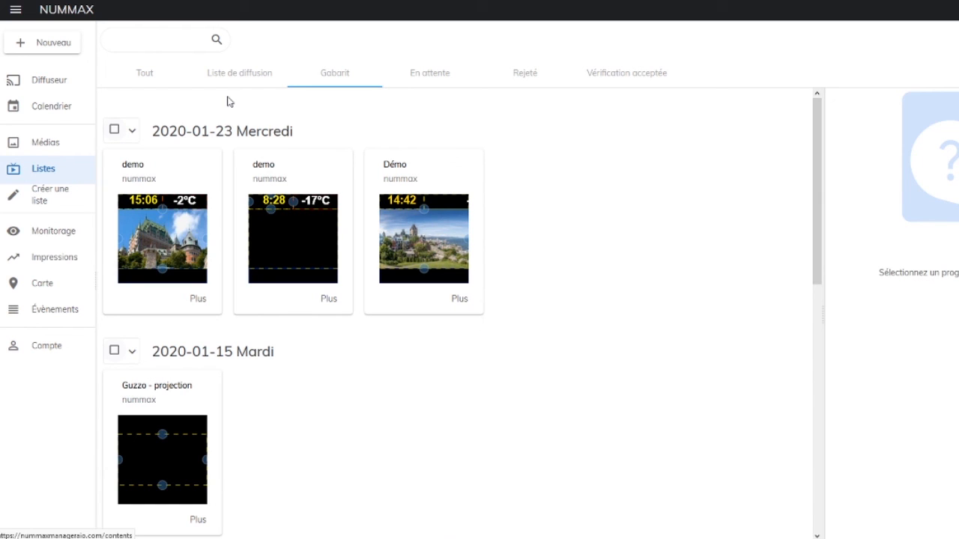
View the pending (En attente) playlists, open Playlist6520 in the editor to review it, and close it again
{"action": "left_click", "coordinate": [419, 78]}
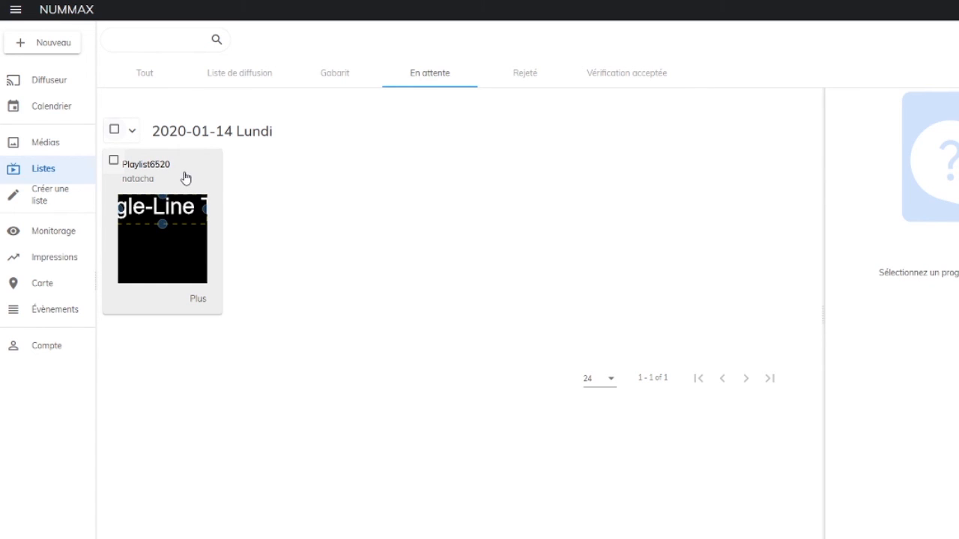
{"action": "double_click", "coordinate": [186, 178]}
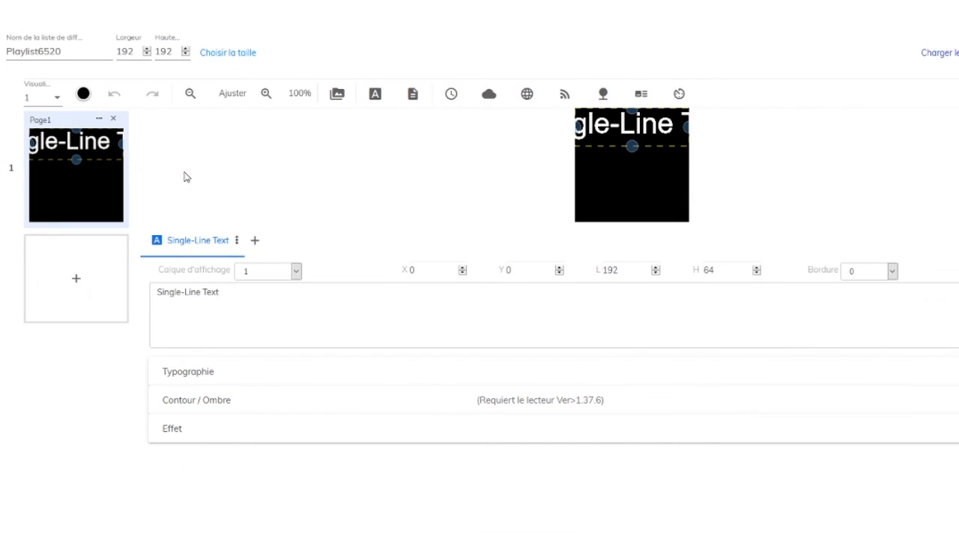
{"action": "left_click", "coordinate": [958, 52]}
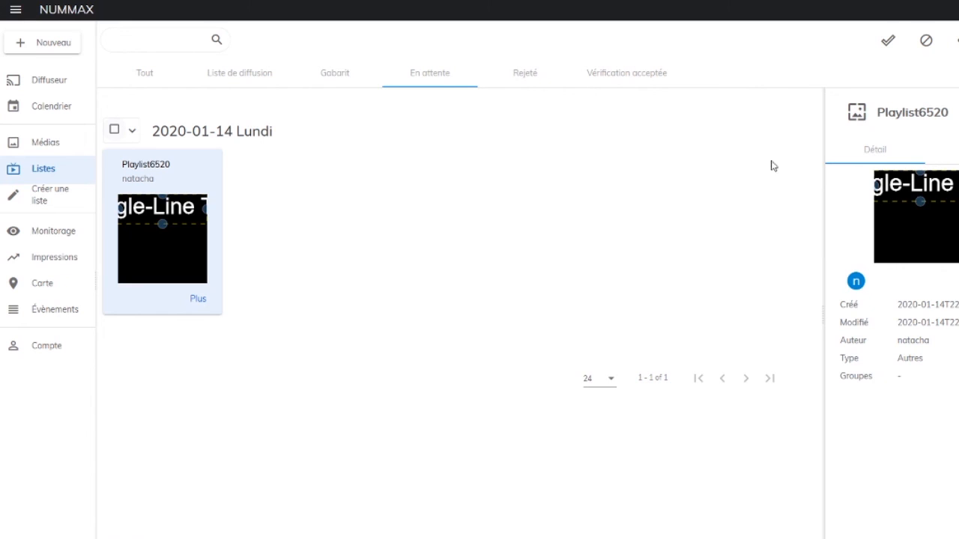
Select the pending playlist Playlist6520 and examine its accept (Accepté) and refuse (Refusé) options
{"action": "left_click", "coordinate": [115, 167]}
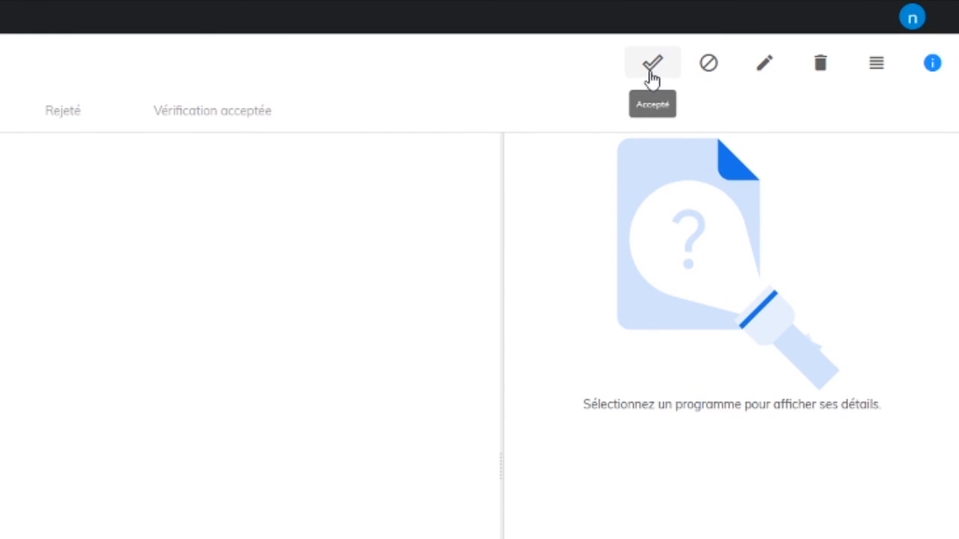
{"action": "left_click", "coordinate": [706, 66]}
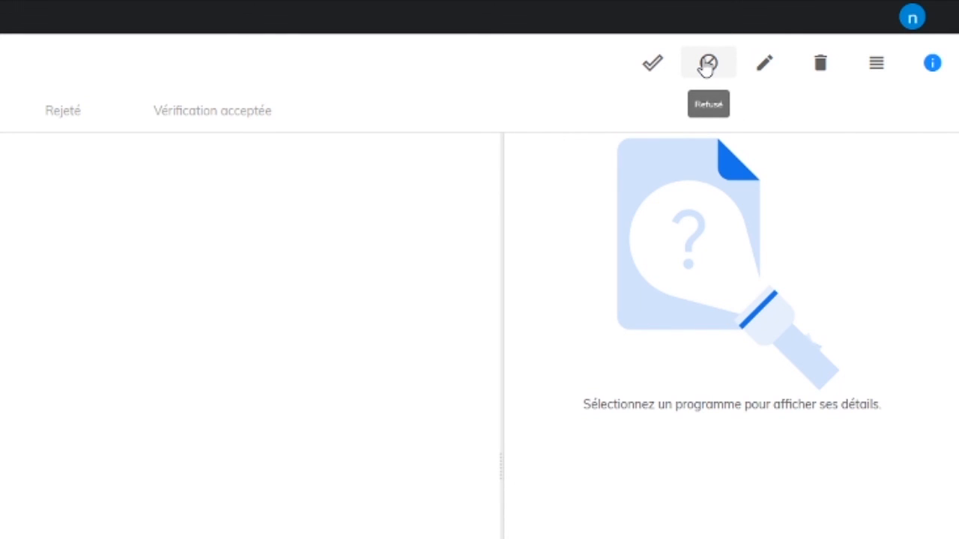